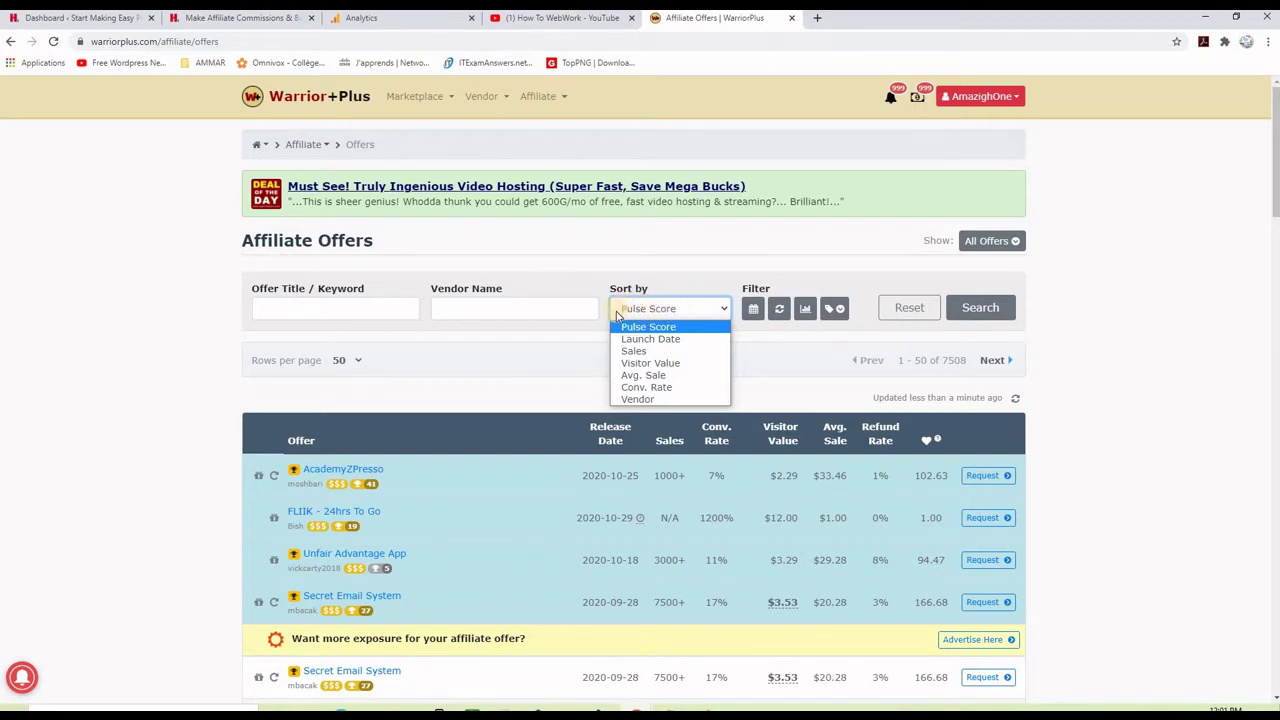
Keep the affiliate offers sorted by Pulse Score and look through the listed offers and their statistics.
left_click(557, 370)
scroll(1115, 380, "down", 2)
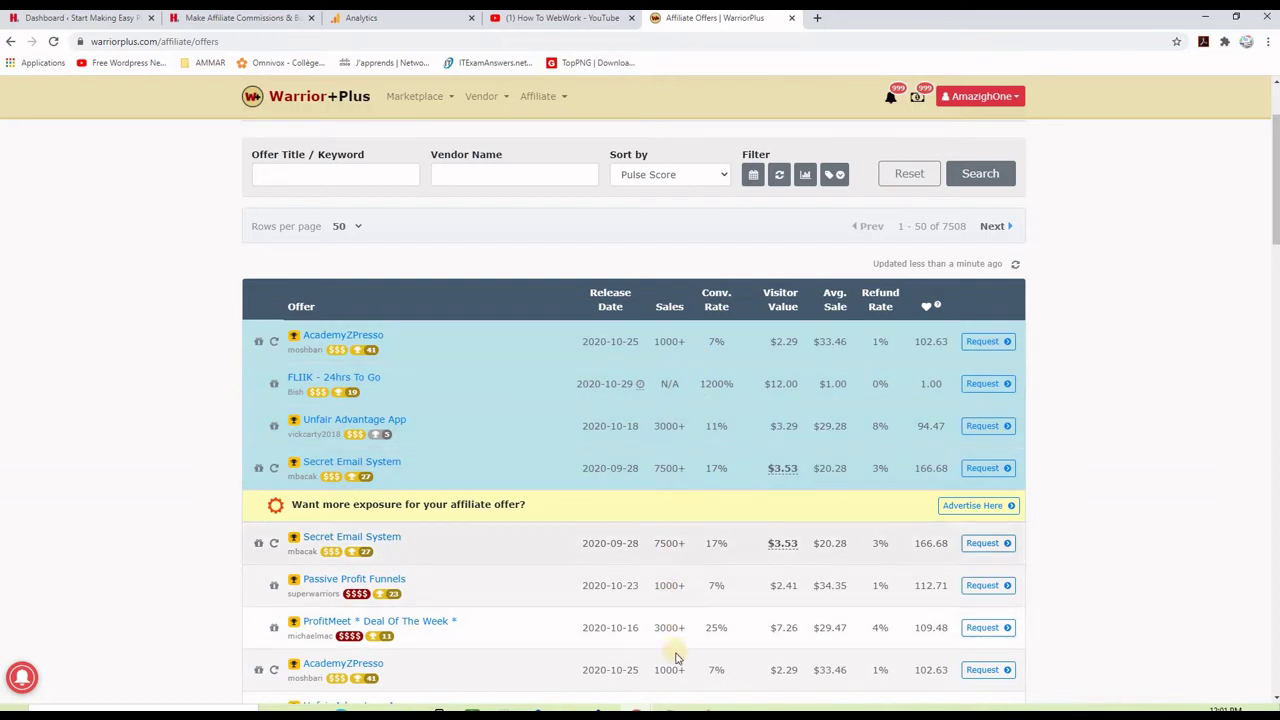
scroll(666, 560, "down", 3)
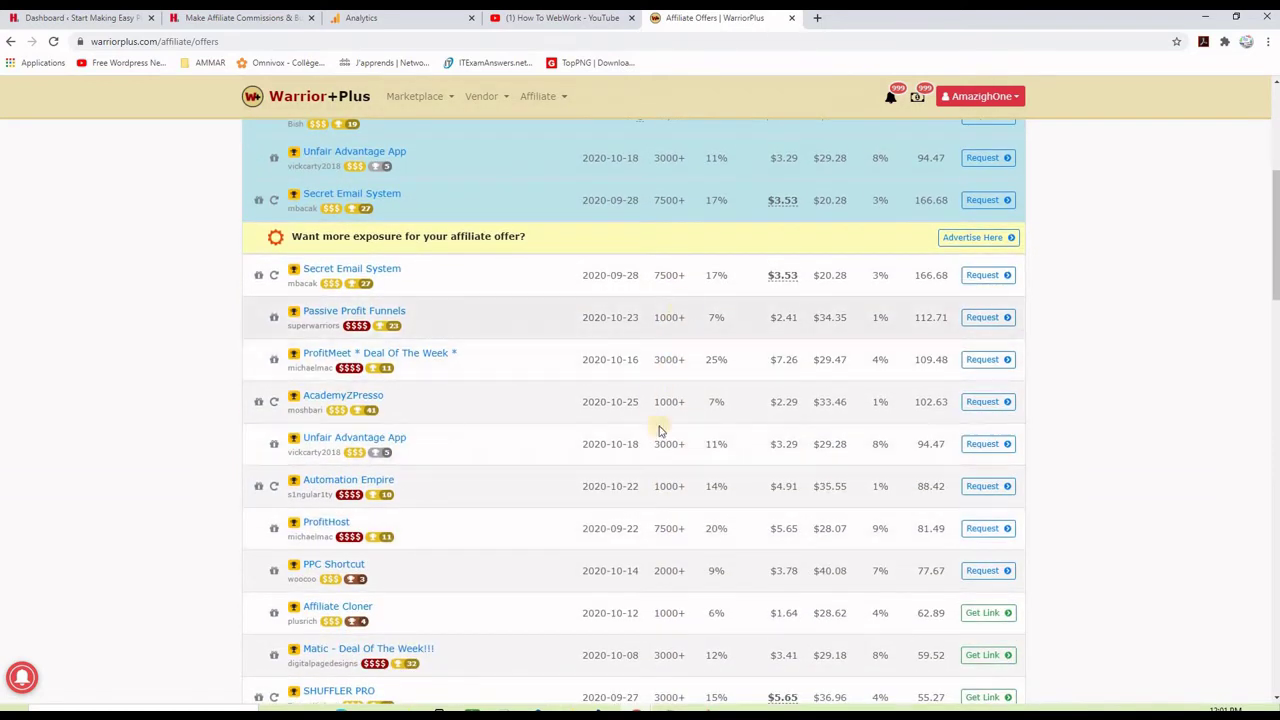
scroll(686, 316, "up", 1)
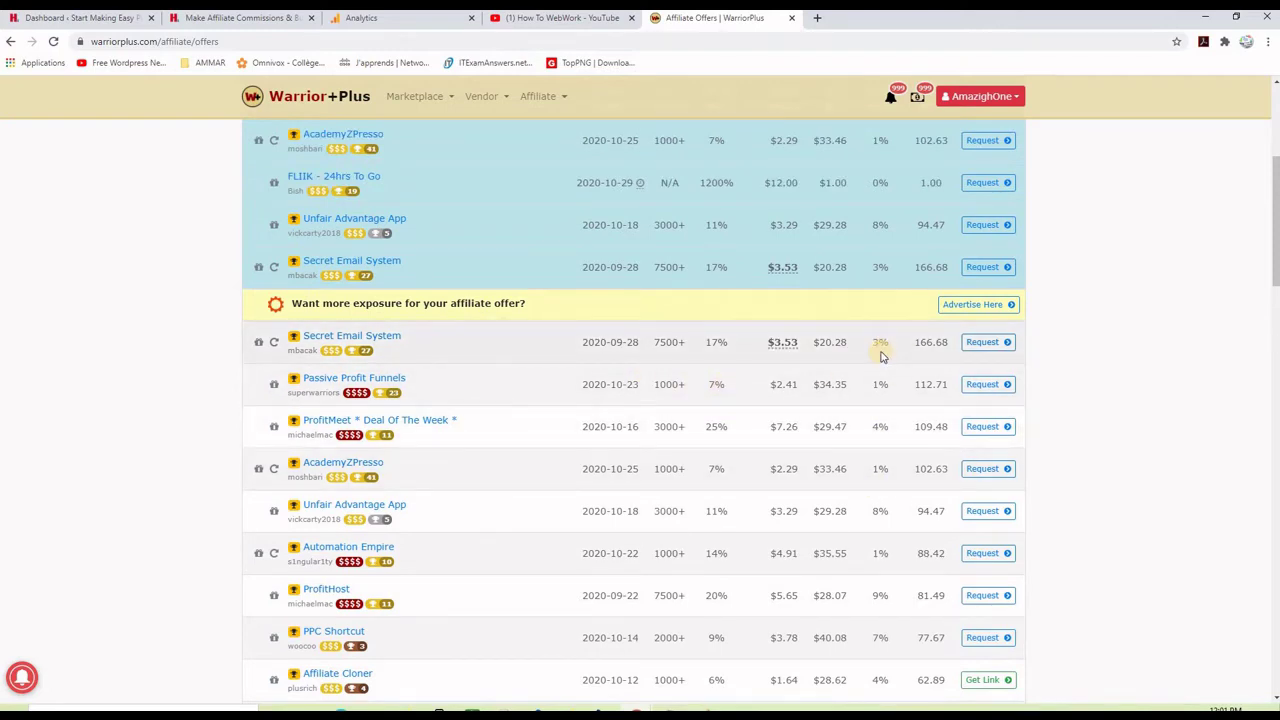
scroll(505, 385, "down", 1)
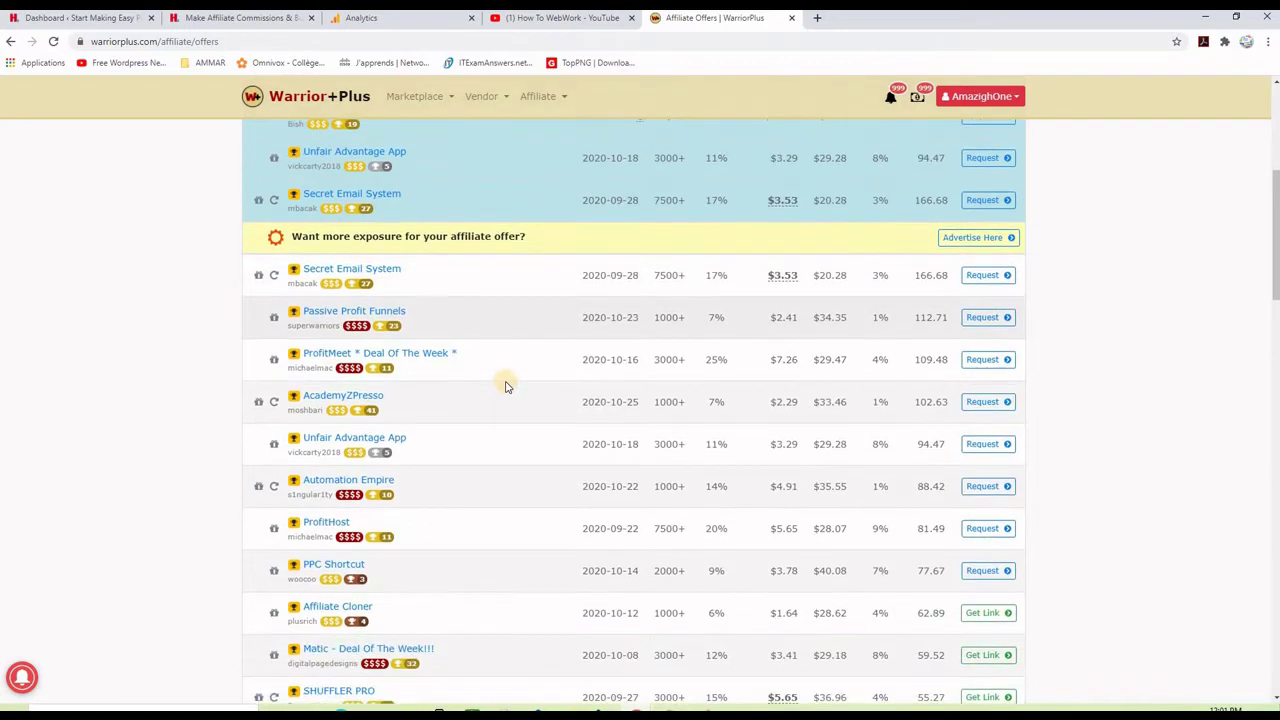
scroll(505, 387, "up", 3)
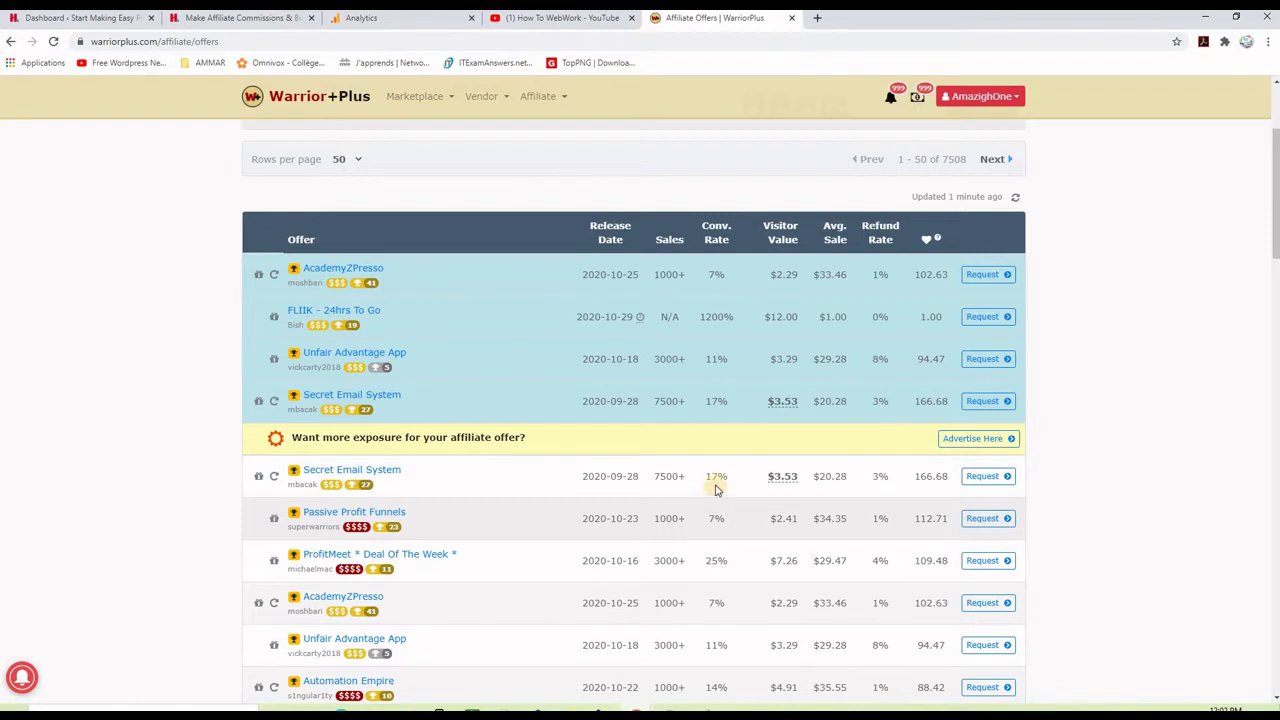
Examine the conversion rate, refund rate and sales figures of the Secret Email System offer.
left_click_drag(722, 477, 705, 481)
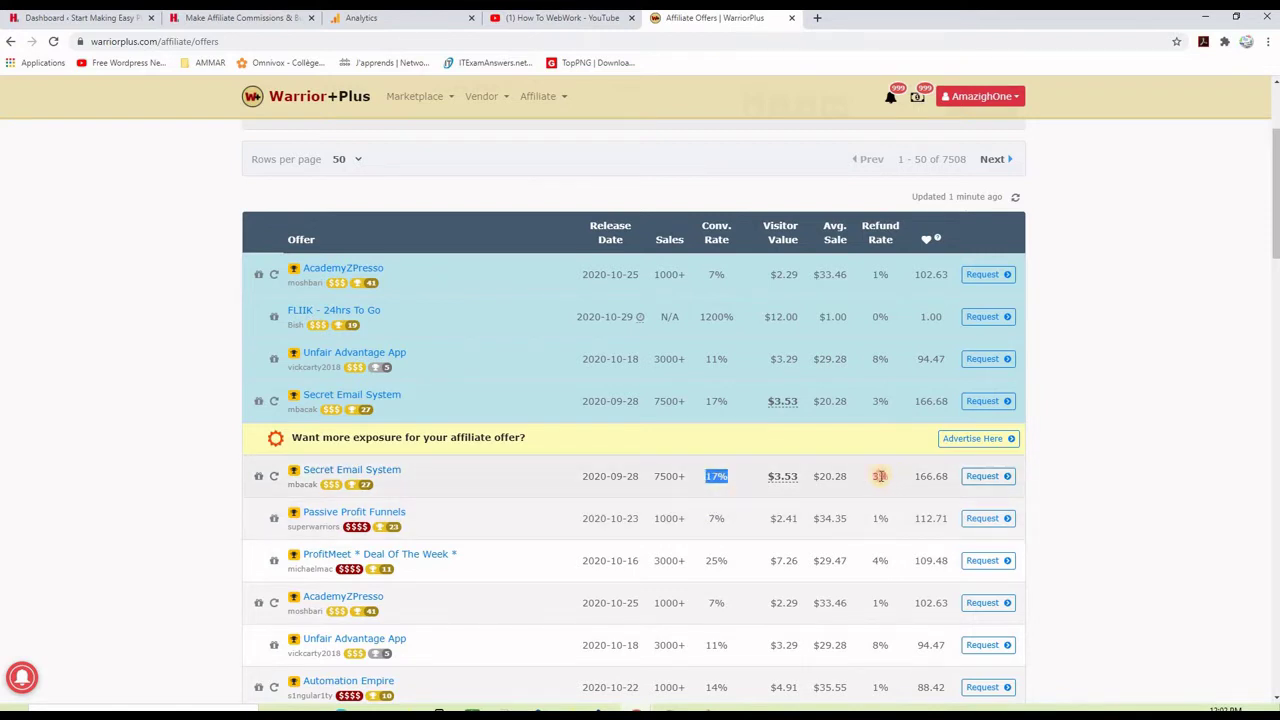
left_click_drag(887, 476, 872, 479)
left_click(880, 477)
left_click_drag(683, 476, 655, 478)
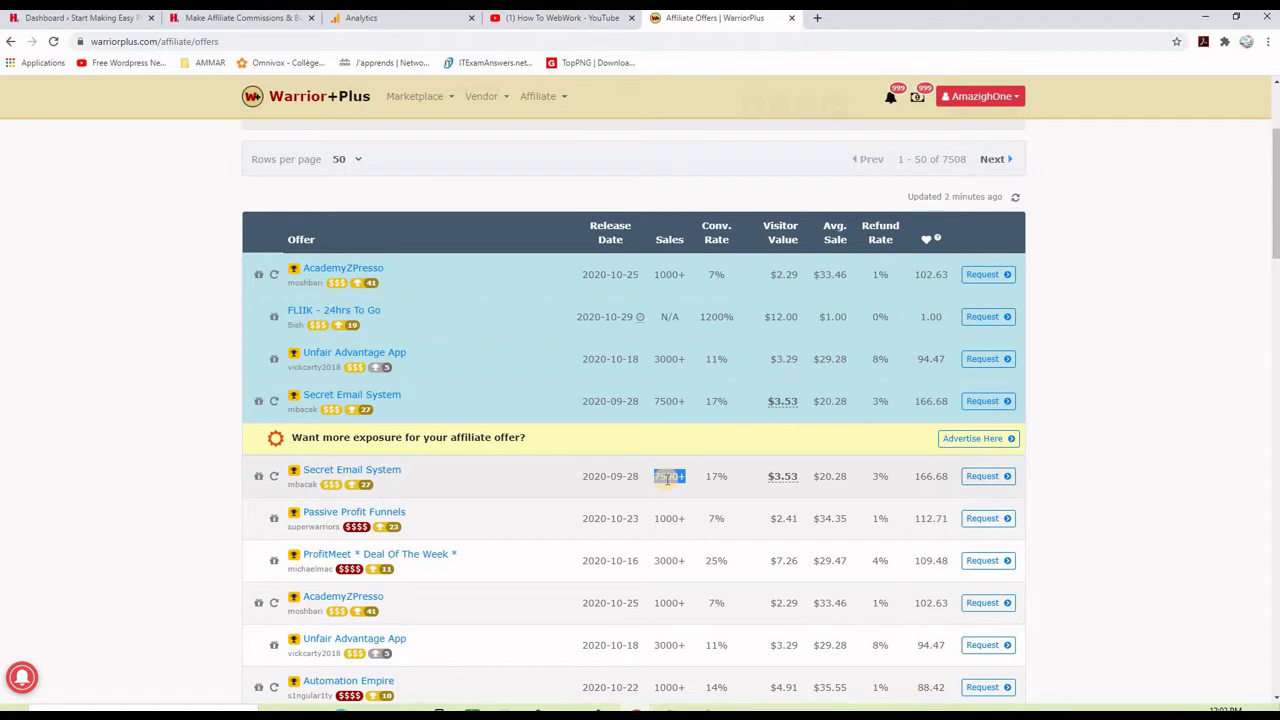
Compare which listed offers provide an affiliate link directly and which require a promotion request.
scroll(560, 410, "down", 2)
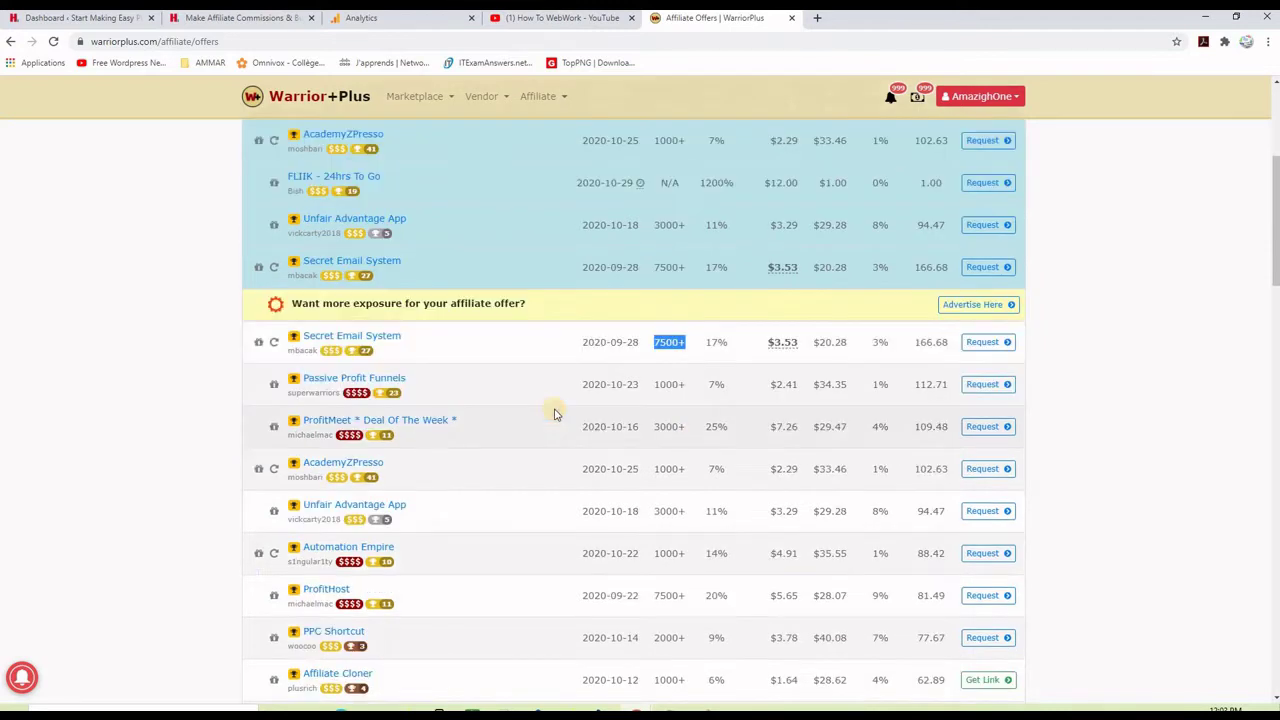
scroll(557, 371, "down", 3)
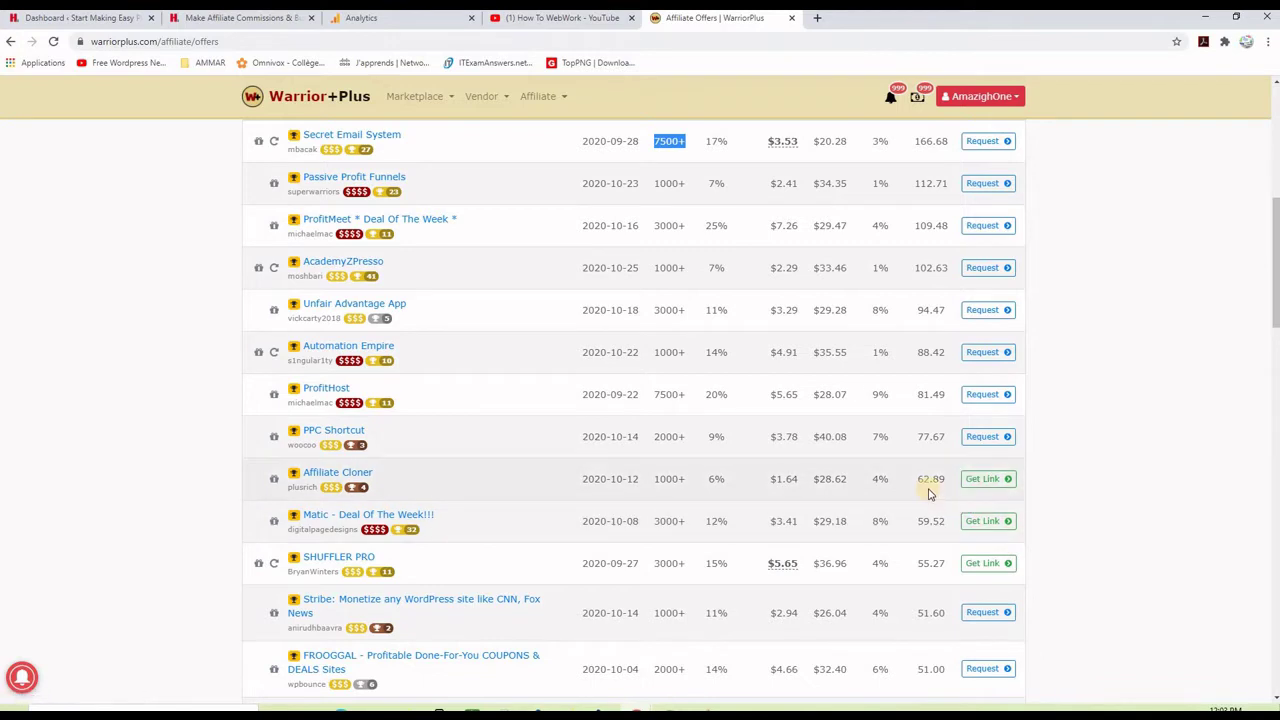
left_click(997, 480)
left_click(985, 564)
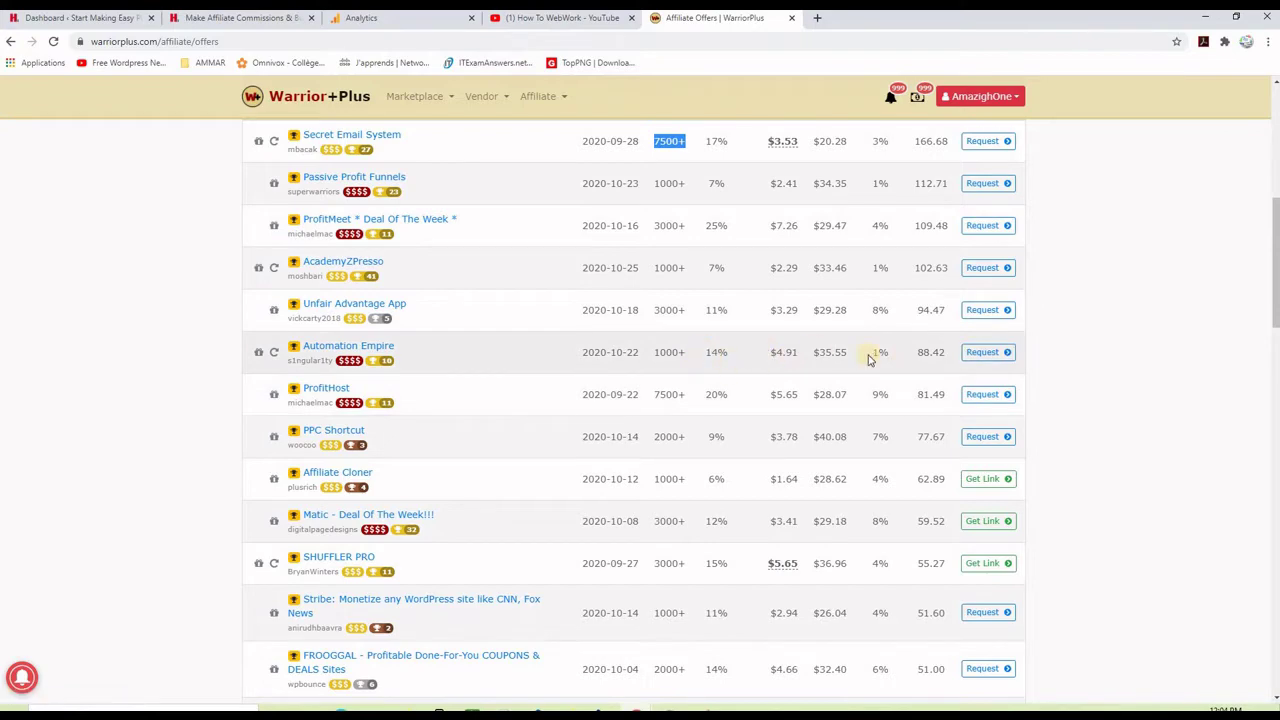
left_click(984, 352)
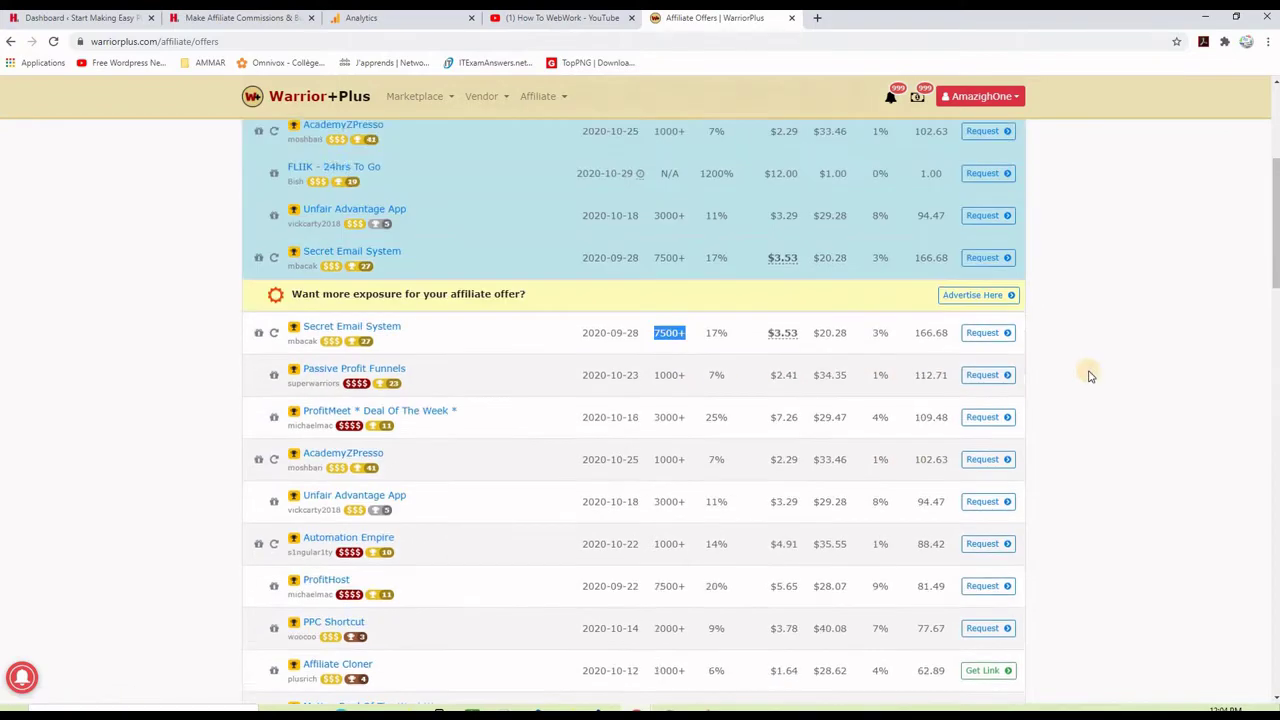
scroll(1090, 375, "down", 1)
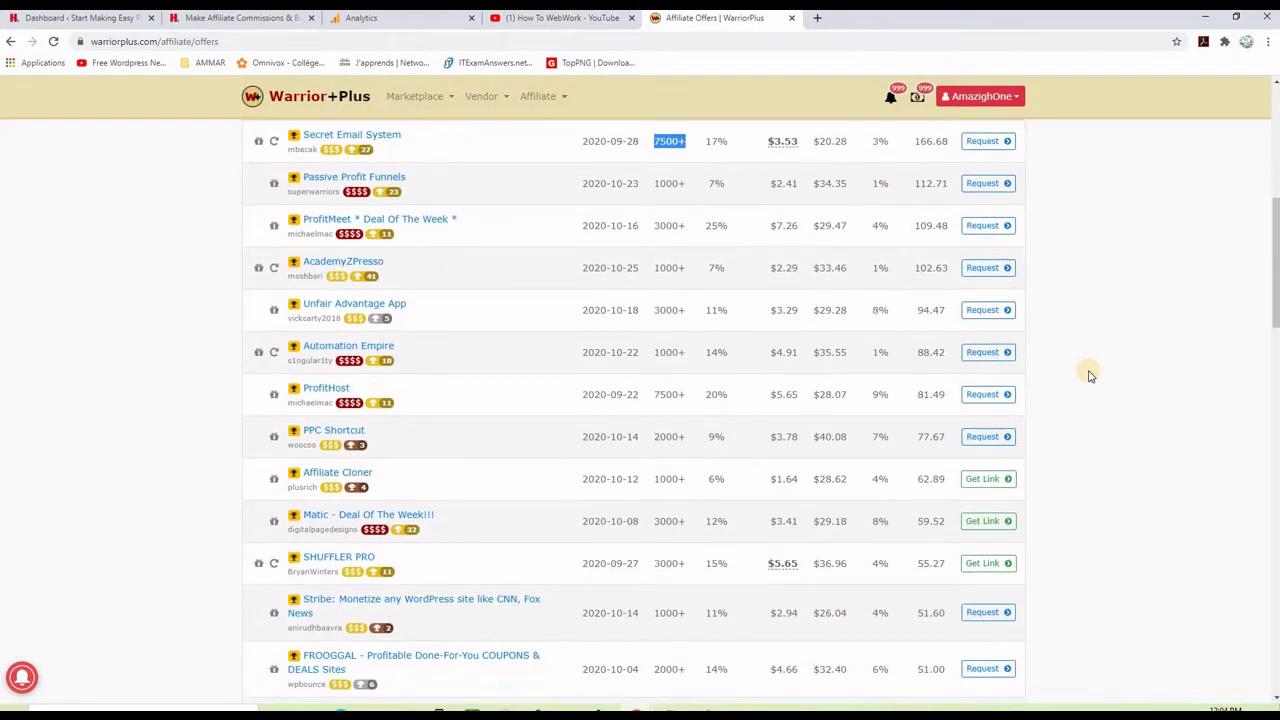
scroll(1133, 282, "up", 2)
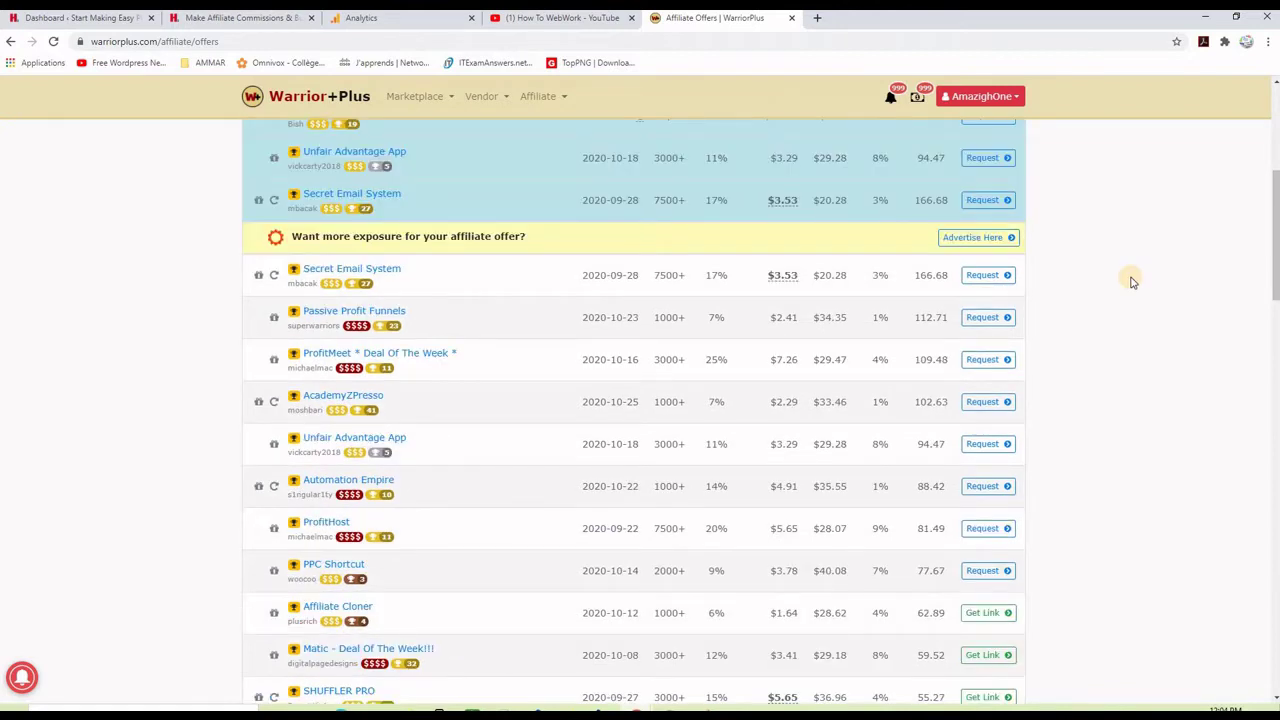
left_click(985, 276)
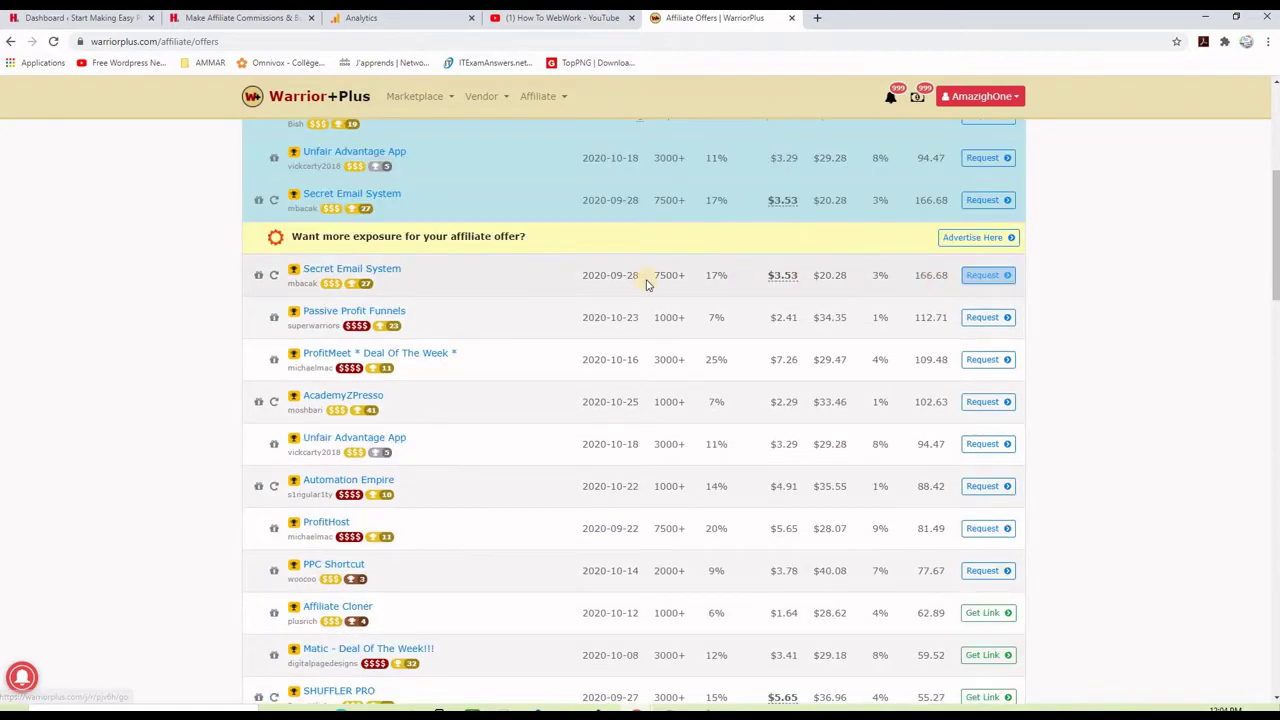
Open the Secret Email System offer and review its products' prices and commissions and its funnel map.
left_click(356, 270)
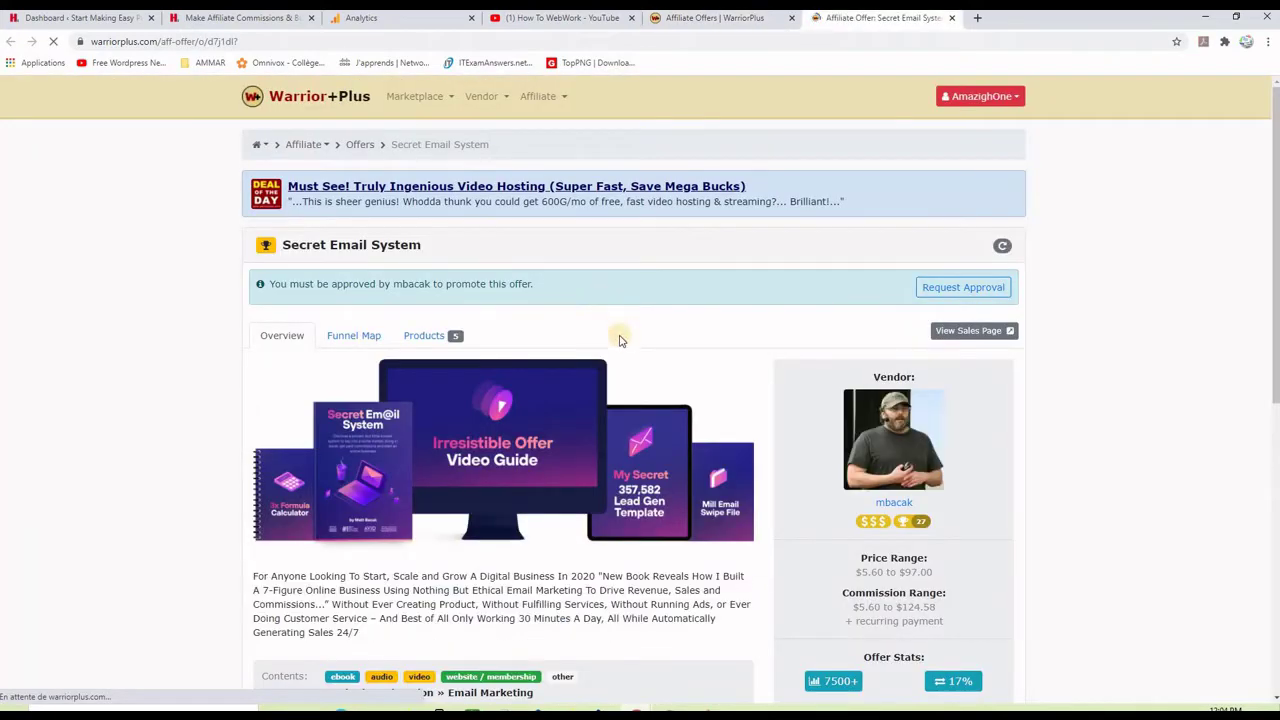
scroll(628, 344, "down", 1)
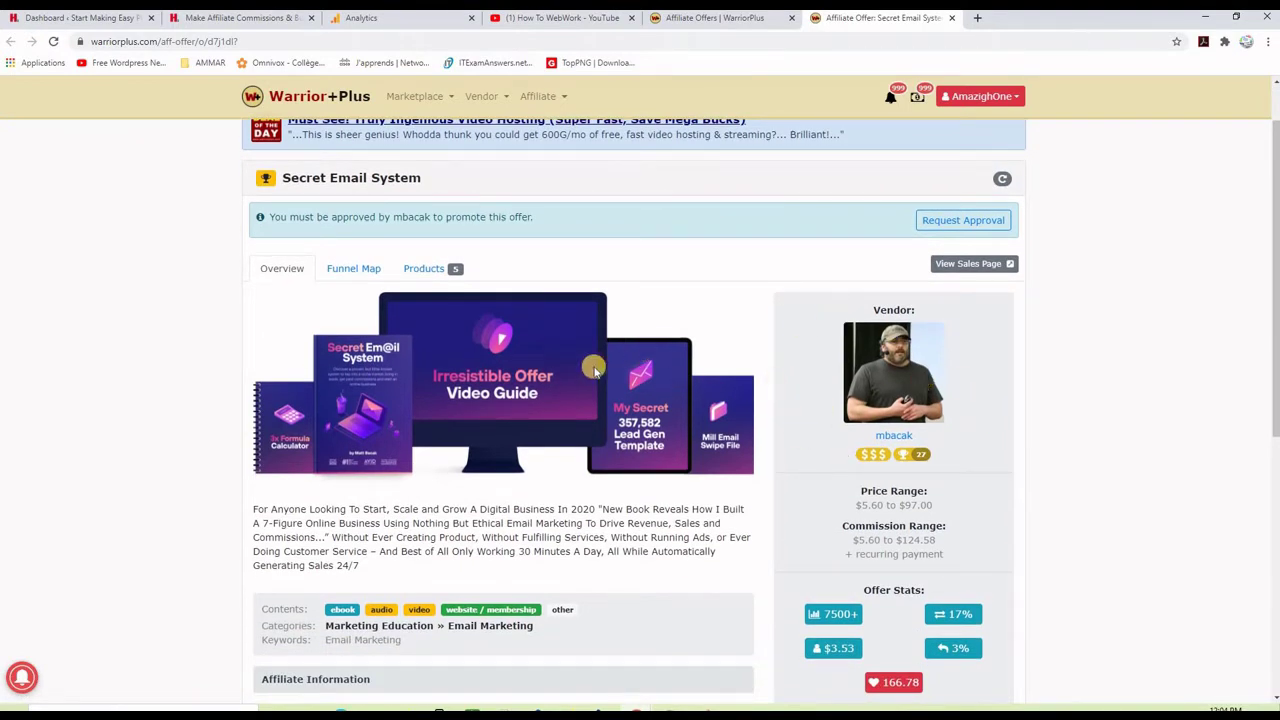
left_click(425, 269)
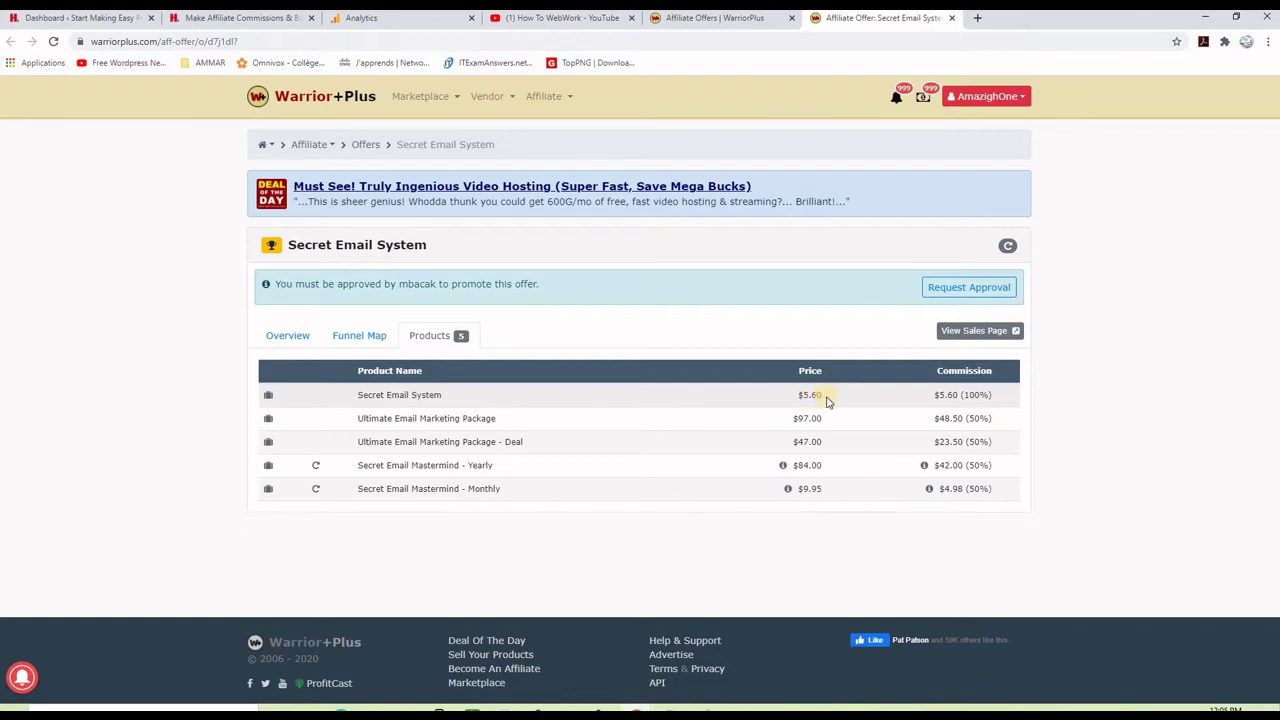
left_click_drag(993, 400, 968, 395)
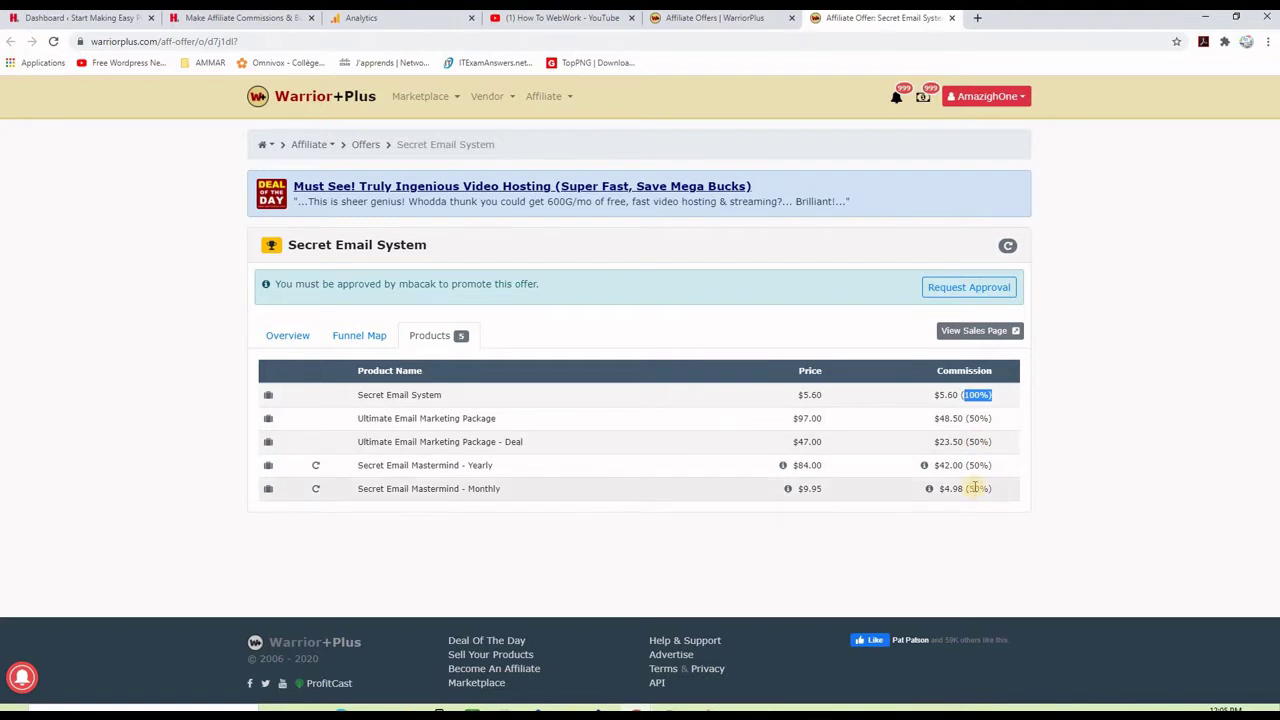
left_click(1088, 426)
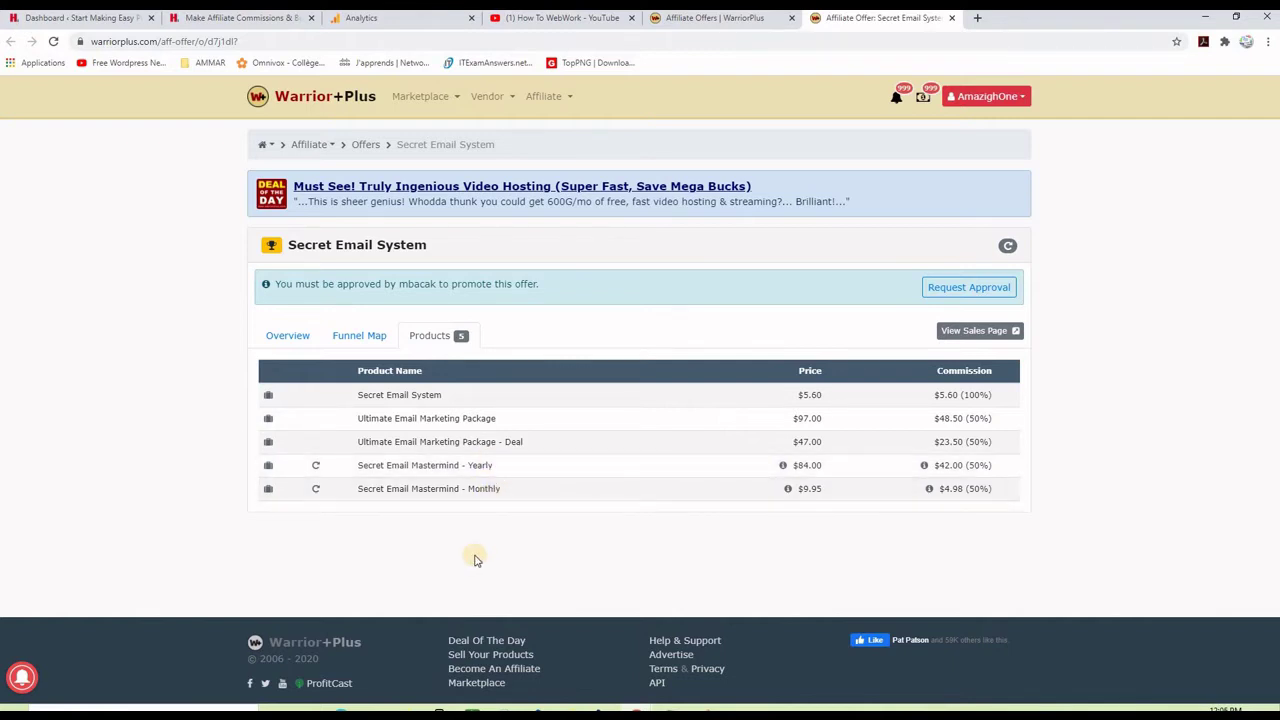
left_click(352, 336)
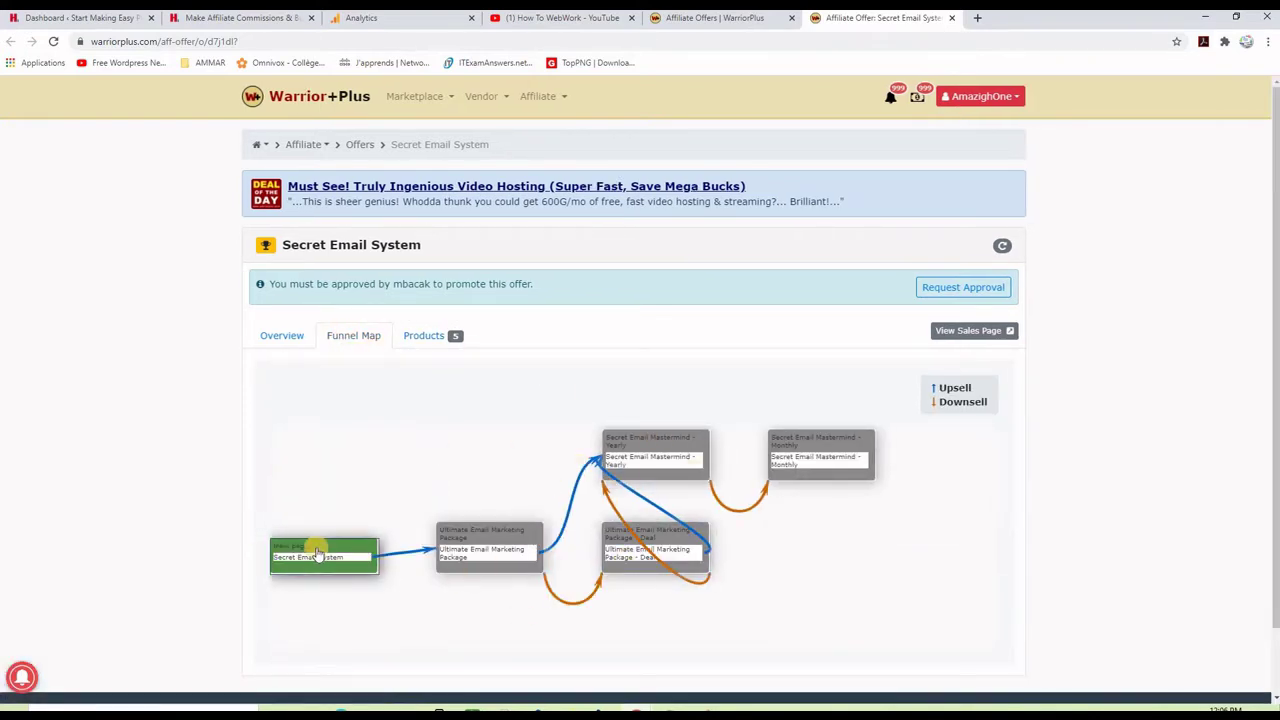
left_click(316, 553)
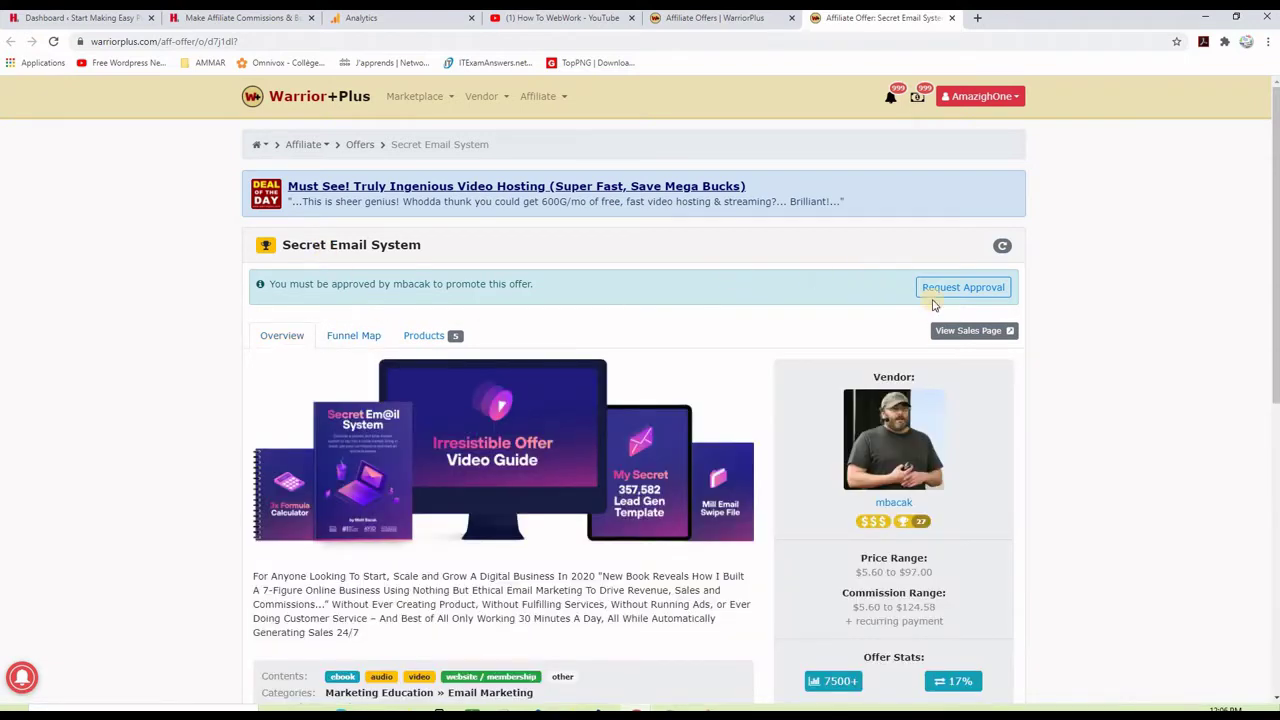
Open the Secret Email System sales page and read through its pitch, bonuses and pricing.
left_click(950, 337)
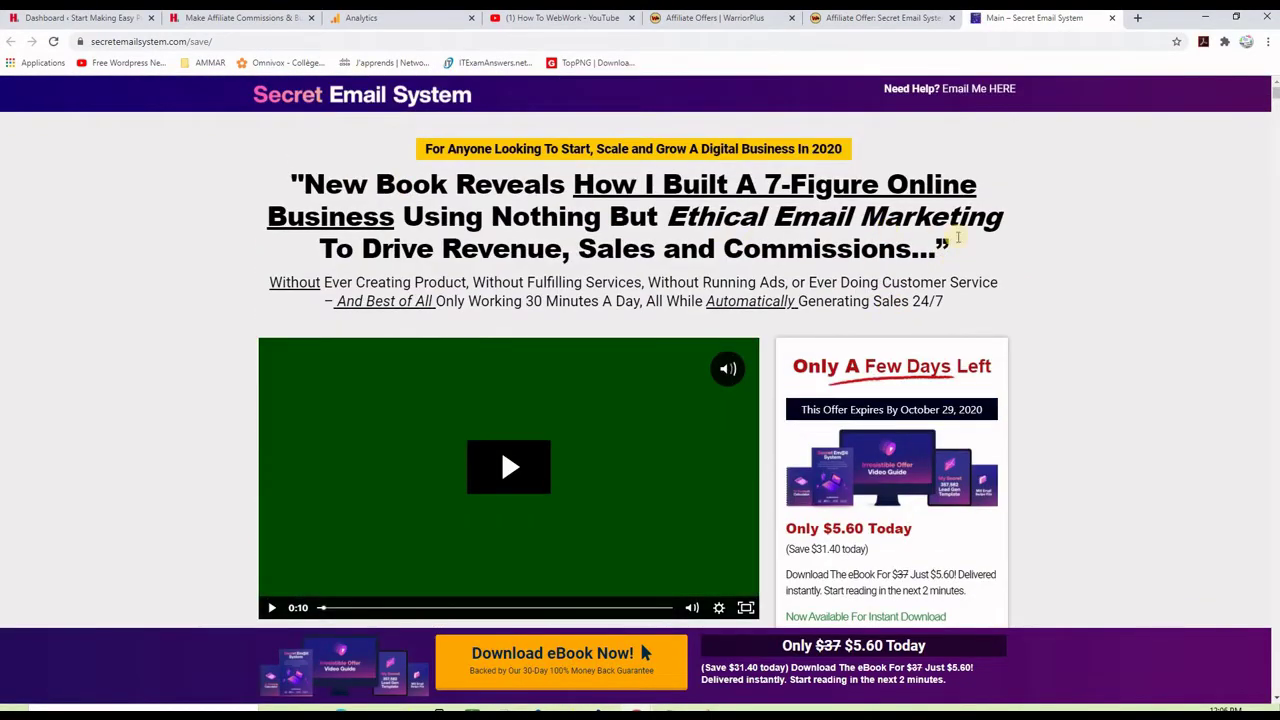
scroll(1020, 258, "down", 9)
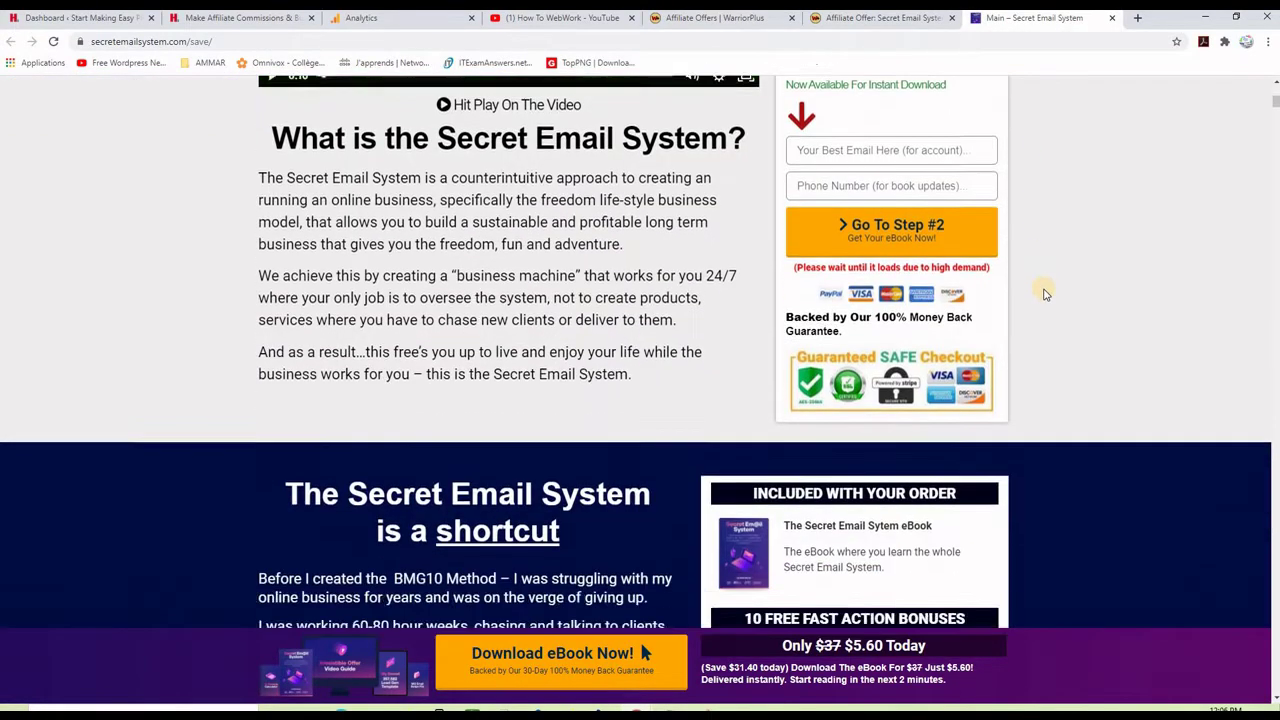
scroll(1043, 290, "down", 8)
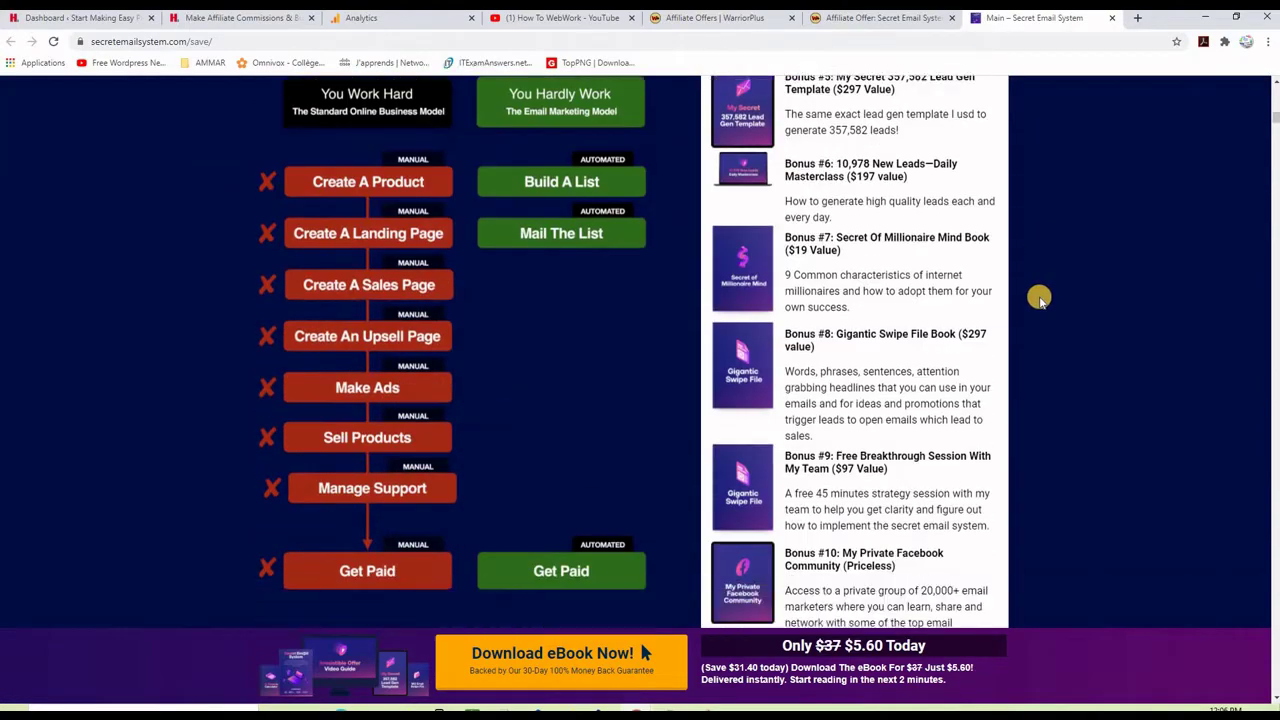
scroll(1040, 298, "down", 5)
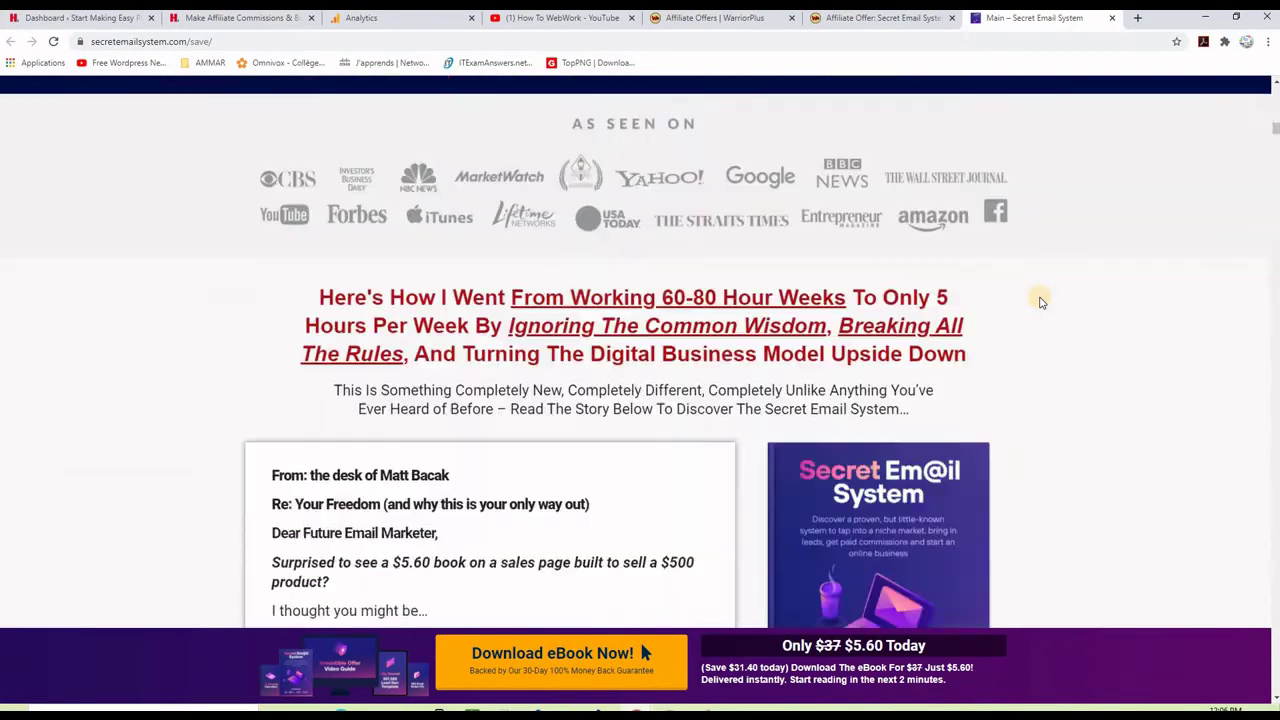
scroll(1040, 298, "up", 7)
scroll(1037, 300, "up", 10)
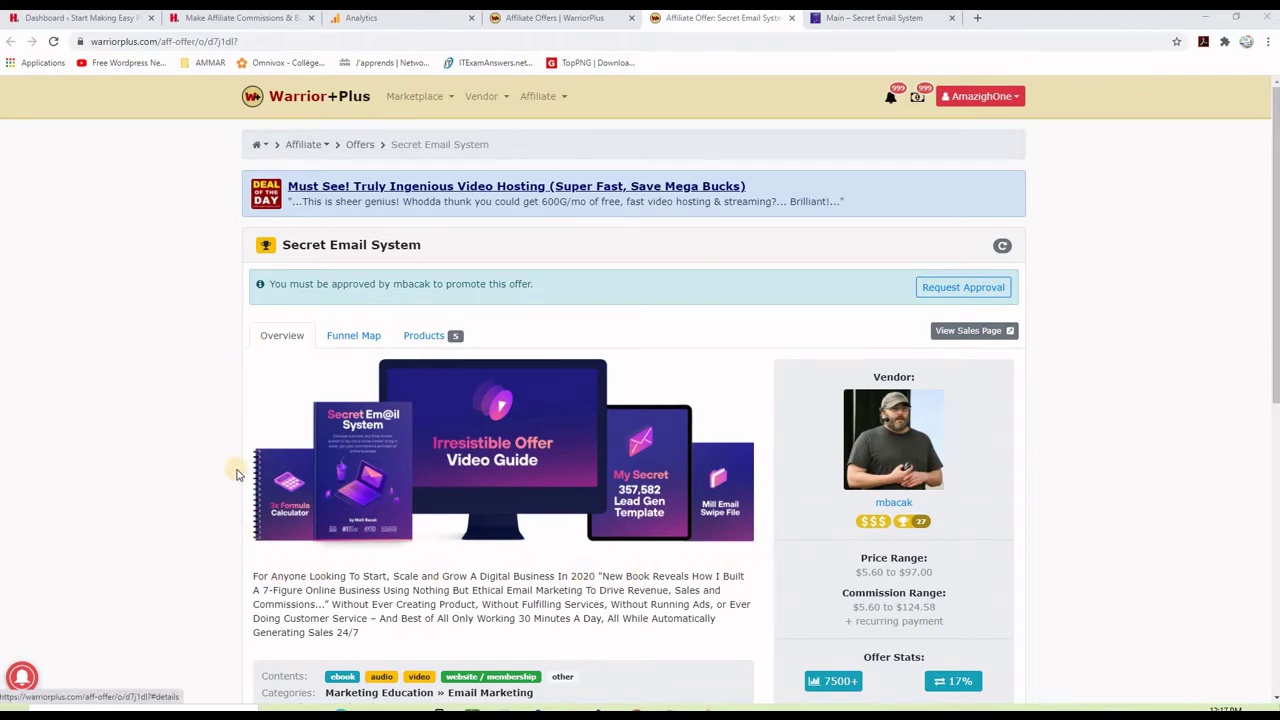
Check the Secret Email System affiliate terms, and start an approval request with the optional request notes ready for entry.
scroll(605, 454, "down", 3)
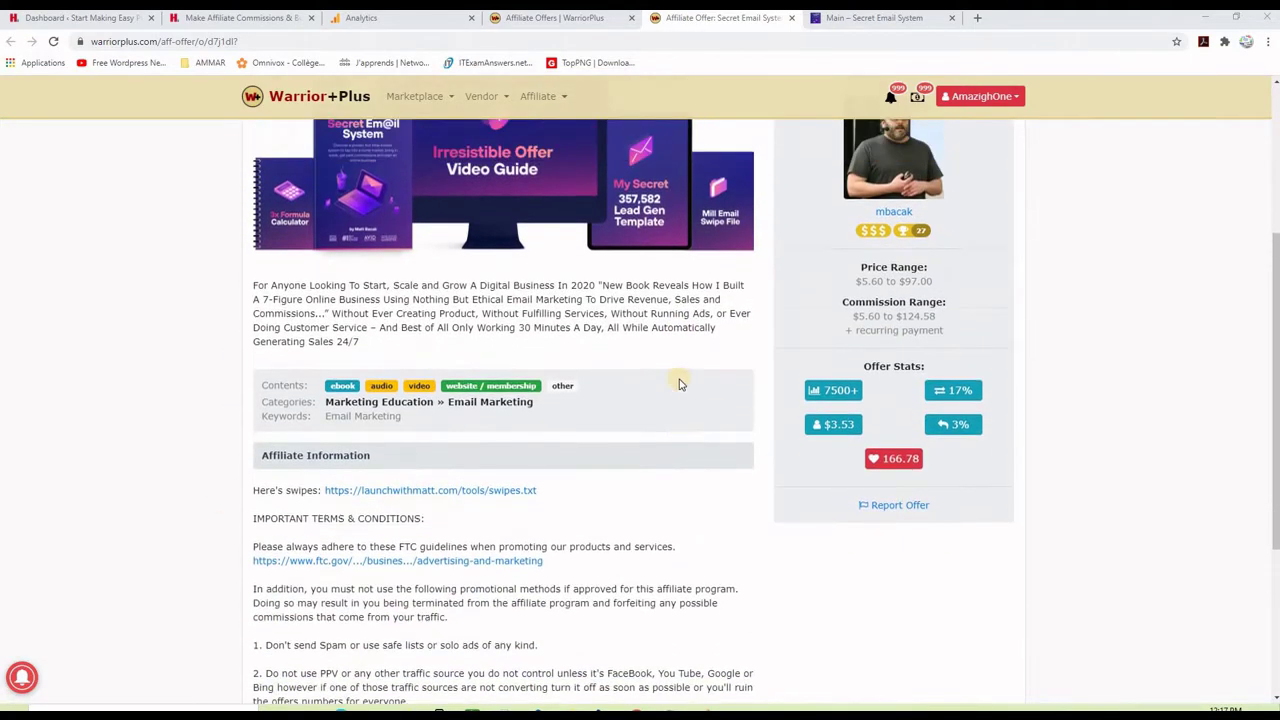
scroll(679, 383, "up", 3)
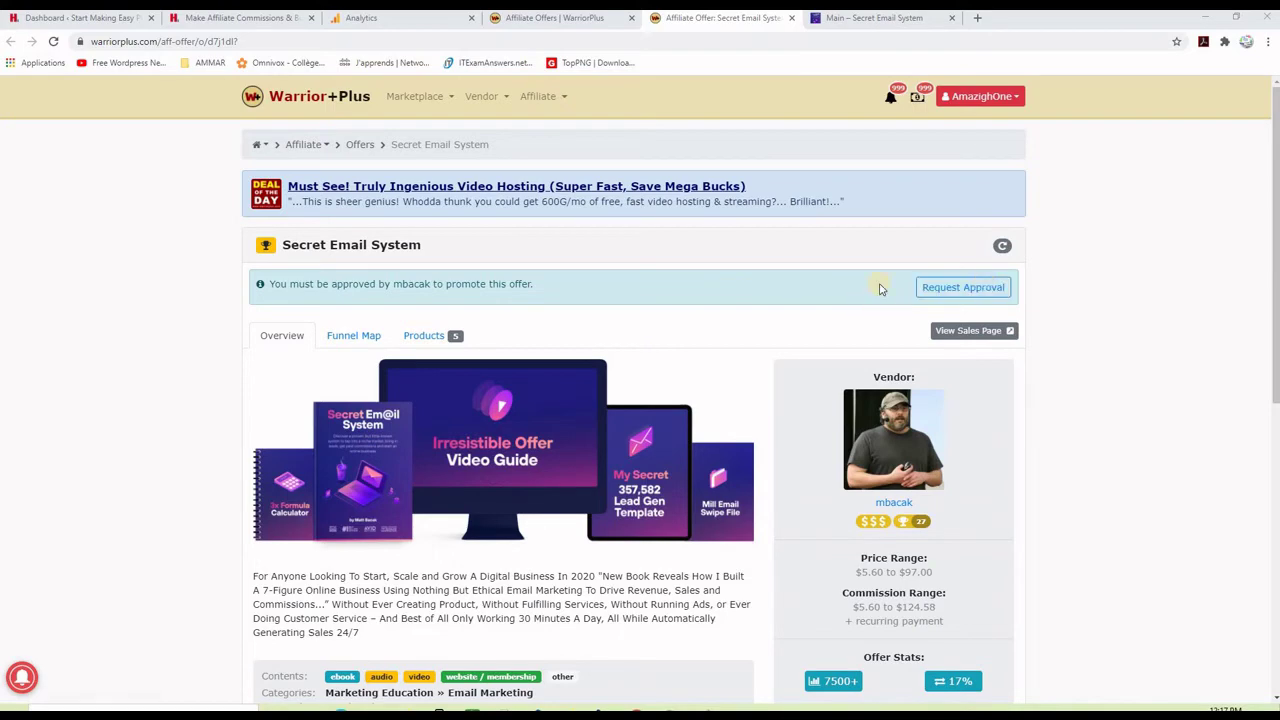
left_click(965, 288)
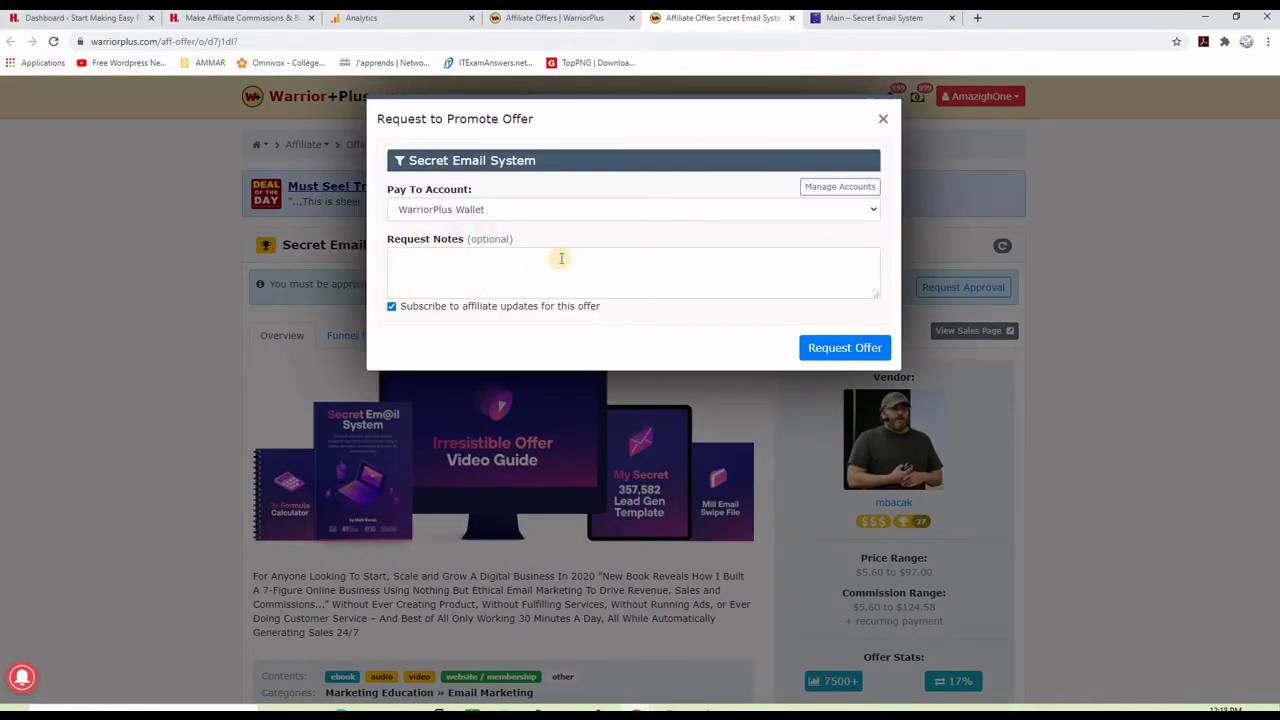
left_click(398, 256)
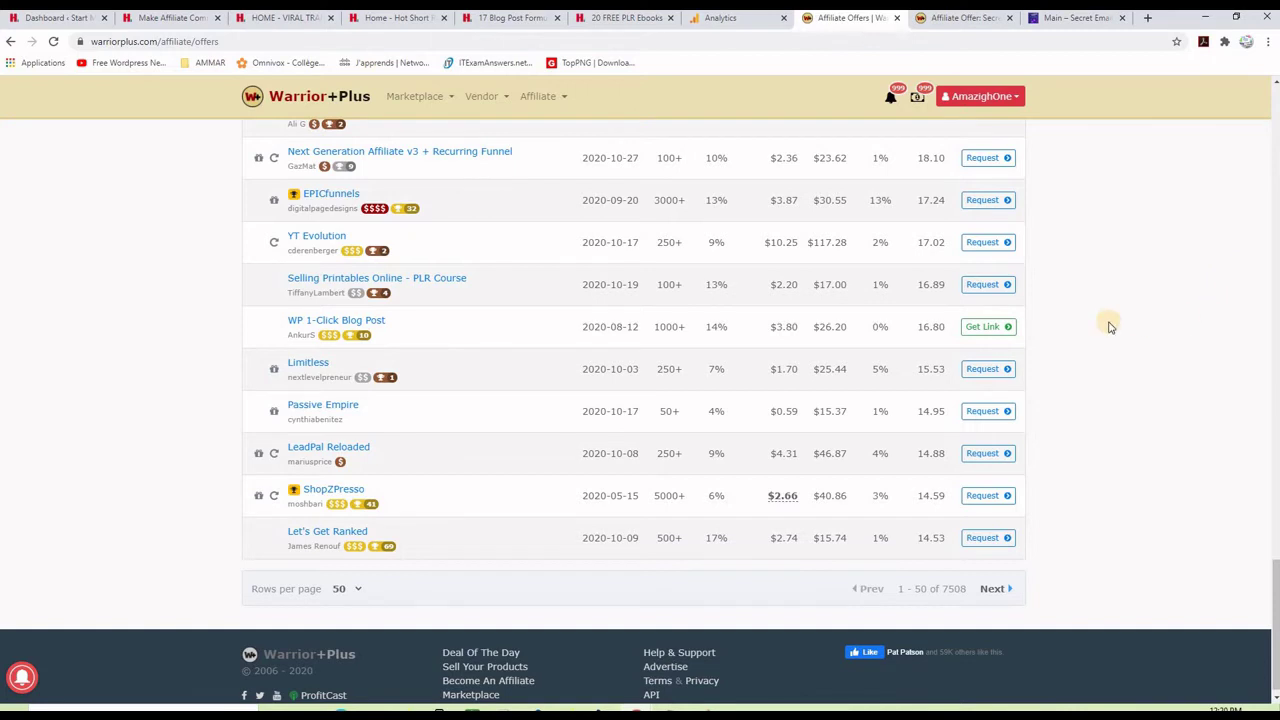
Open the WP 1-Click Blog Post offer that already has an affiliate link available.
left_click(1008, 327)
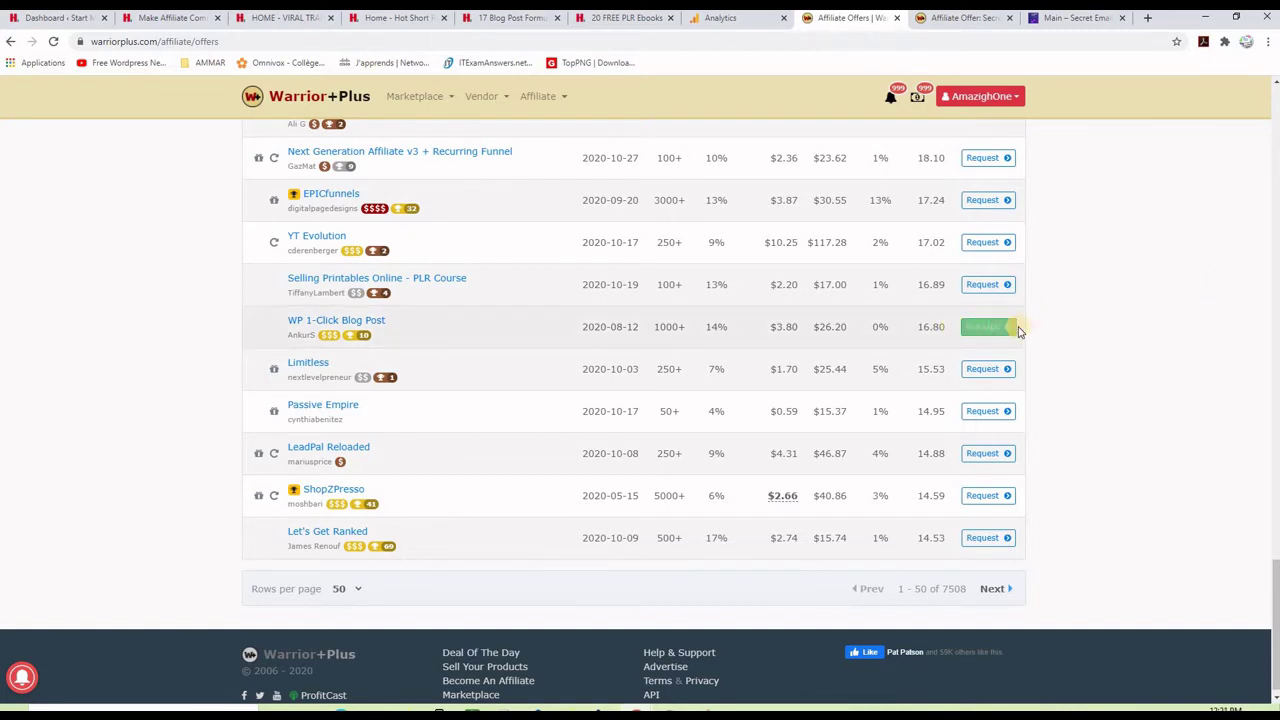
left_click(376, 323)
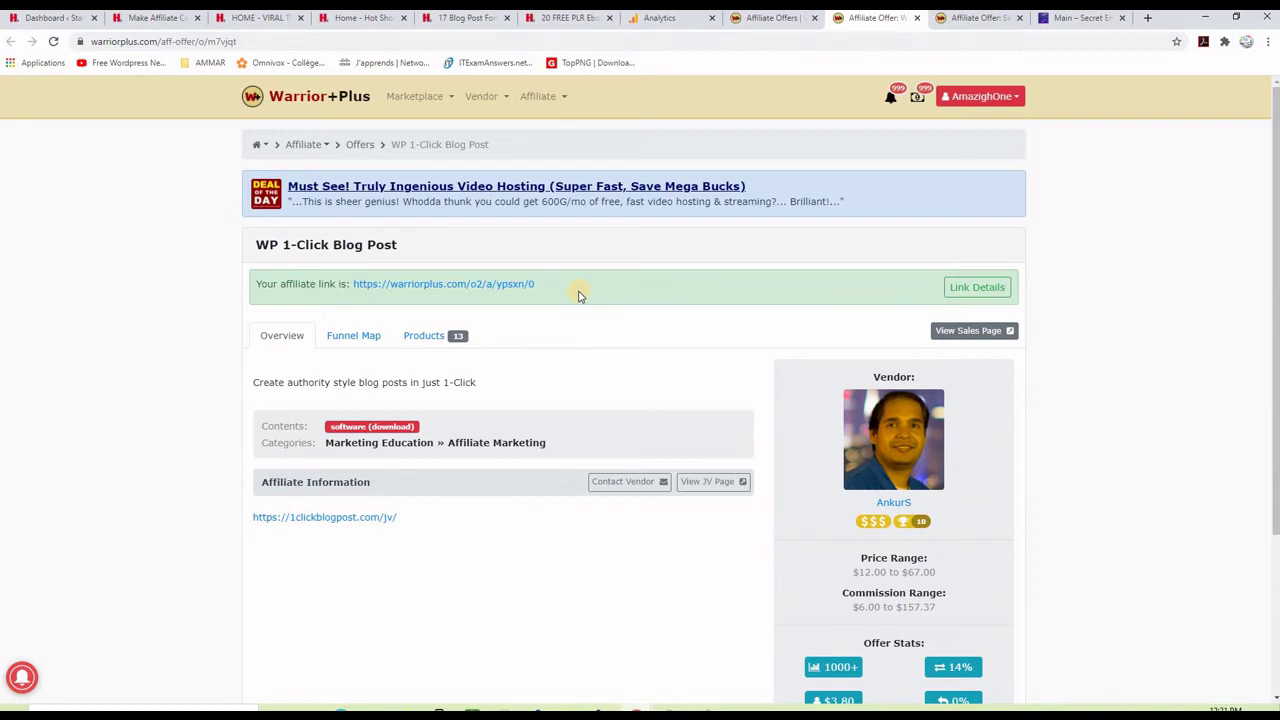
Switch to the Viral Traffic Power page and look through its free report offer.
left_click(266, 17)
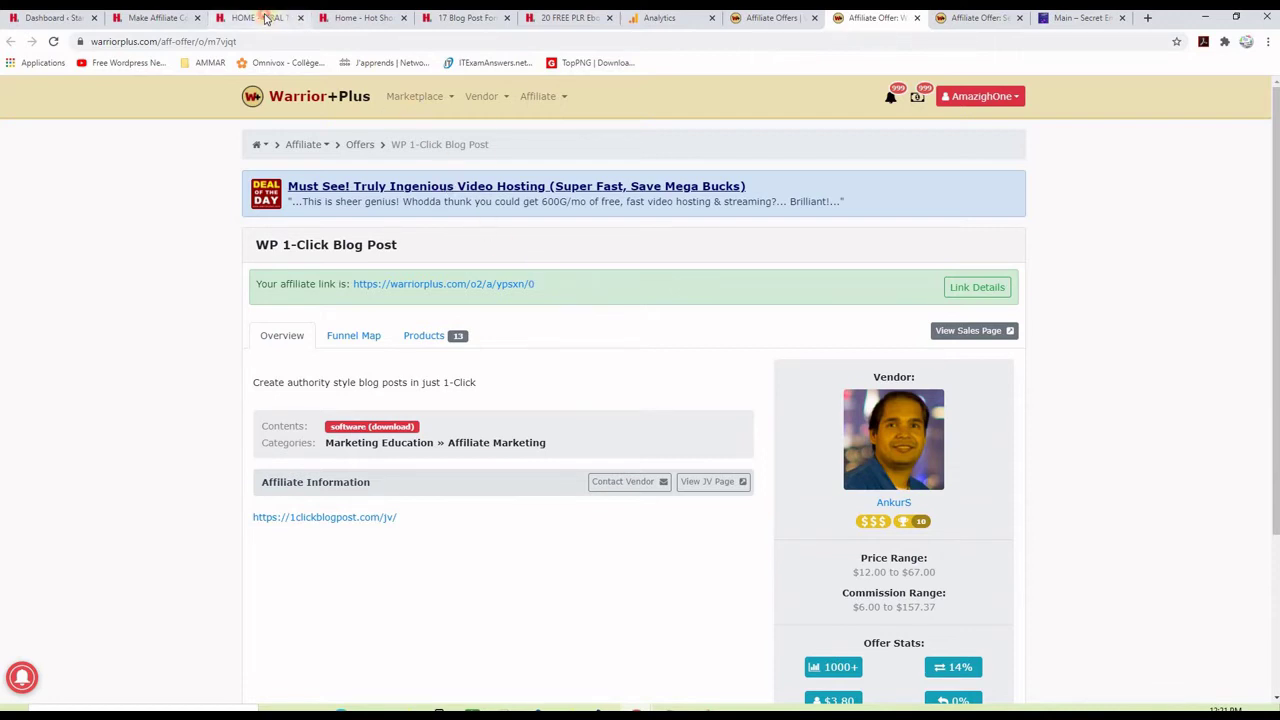
scroll(820, 292, "down", 2)
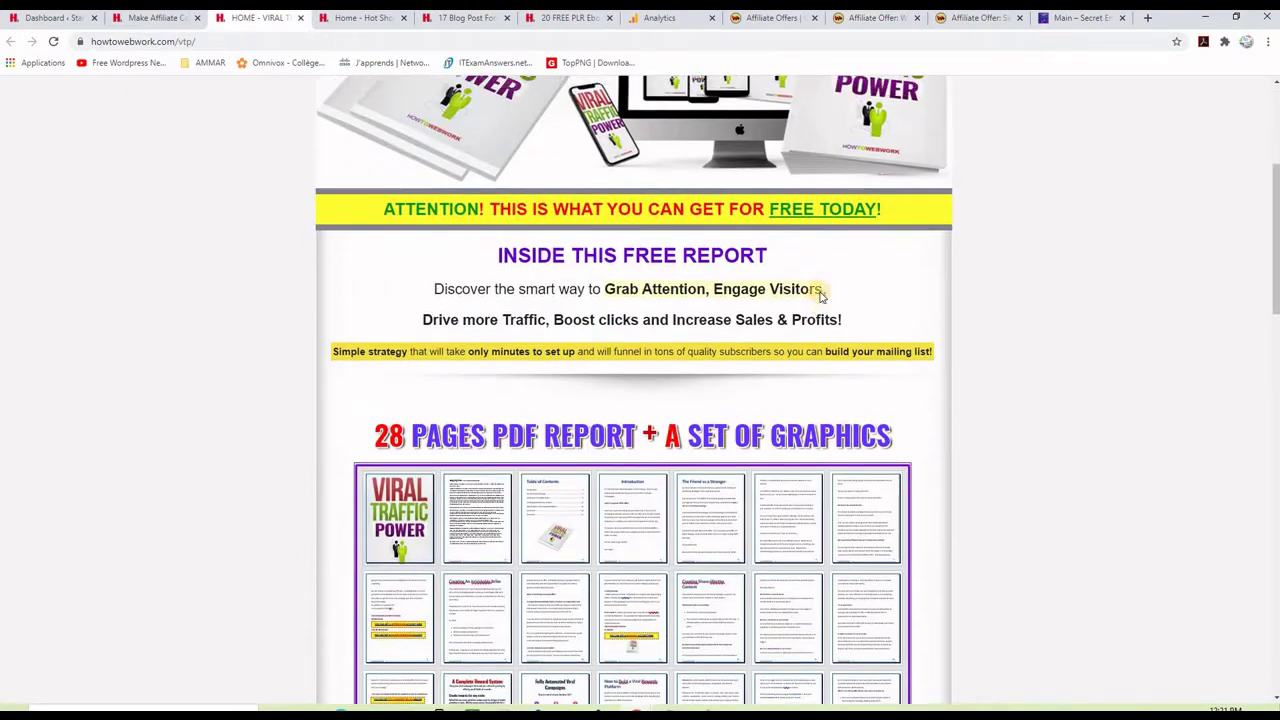
scroll(820, 292, "up", 2)
scroll(820, 296, "down", 7)
scroll(1026, 323, "up", 7)
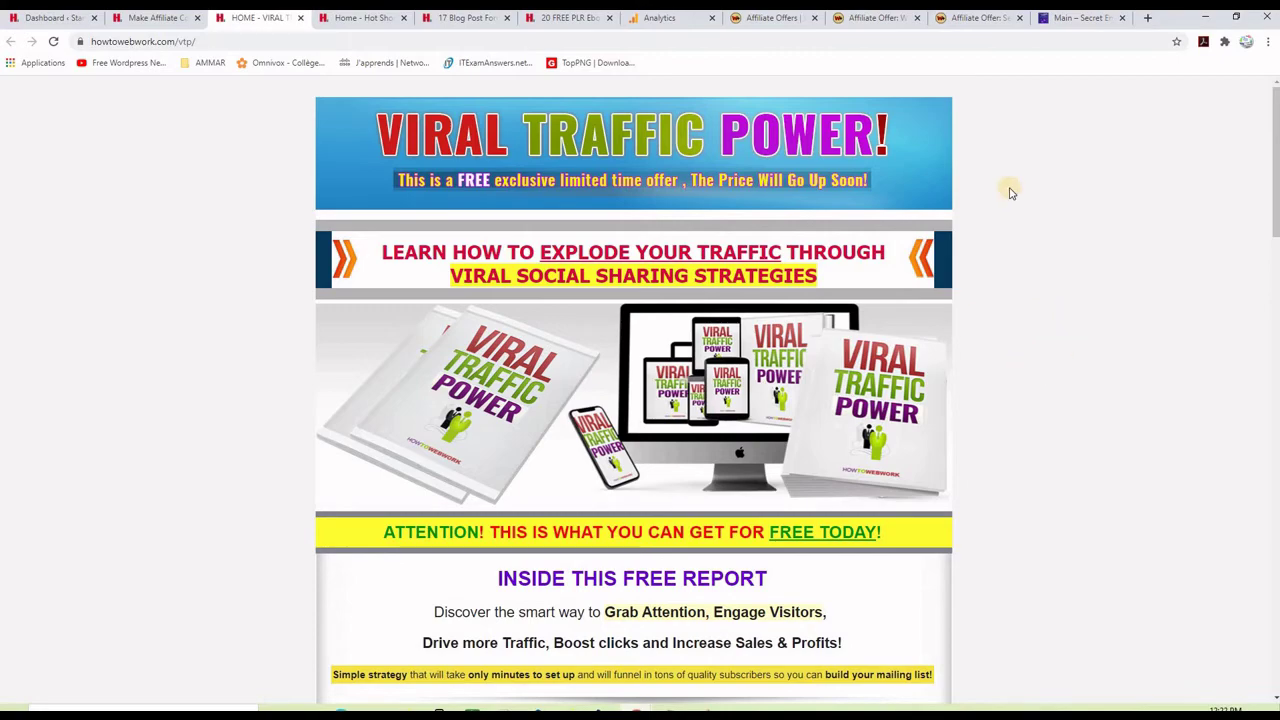
Look through the Hot Short Reports, 17 Blog Post Formulas and 20 FREE PLR Ebooks pages, ending back on the Viral Traffic Power page.
left_click(362, 18)
scroll(1025, 309, "down", 5)
scroll(1025, 309, "up", 5)
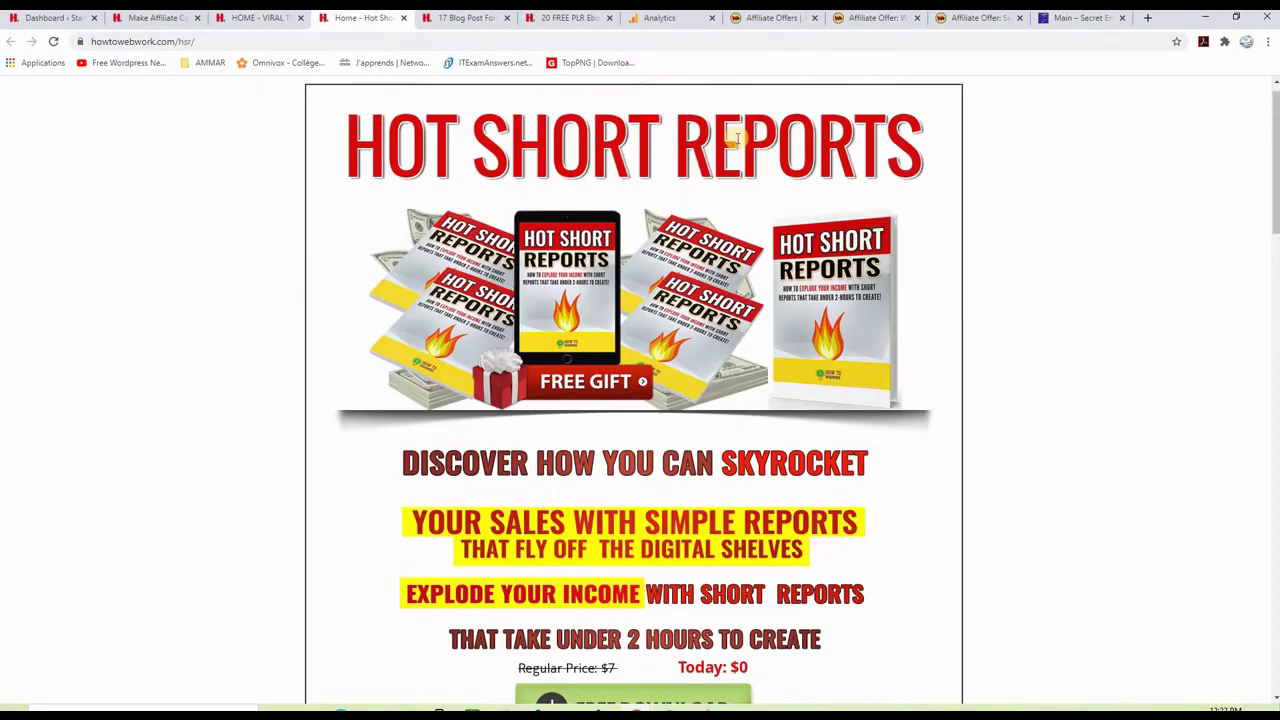
left_click(483, 20)
scroll(1214, 325, "down", 4)
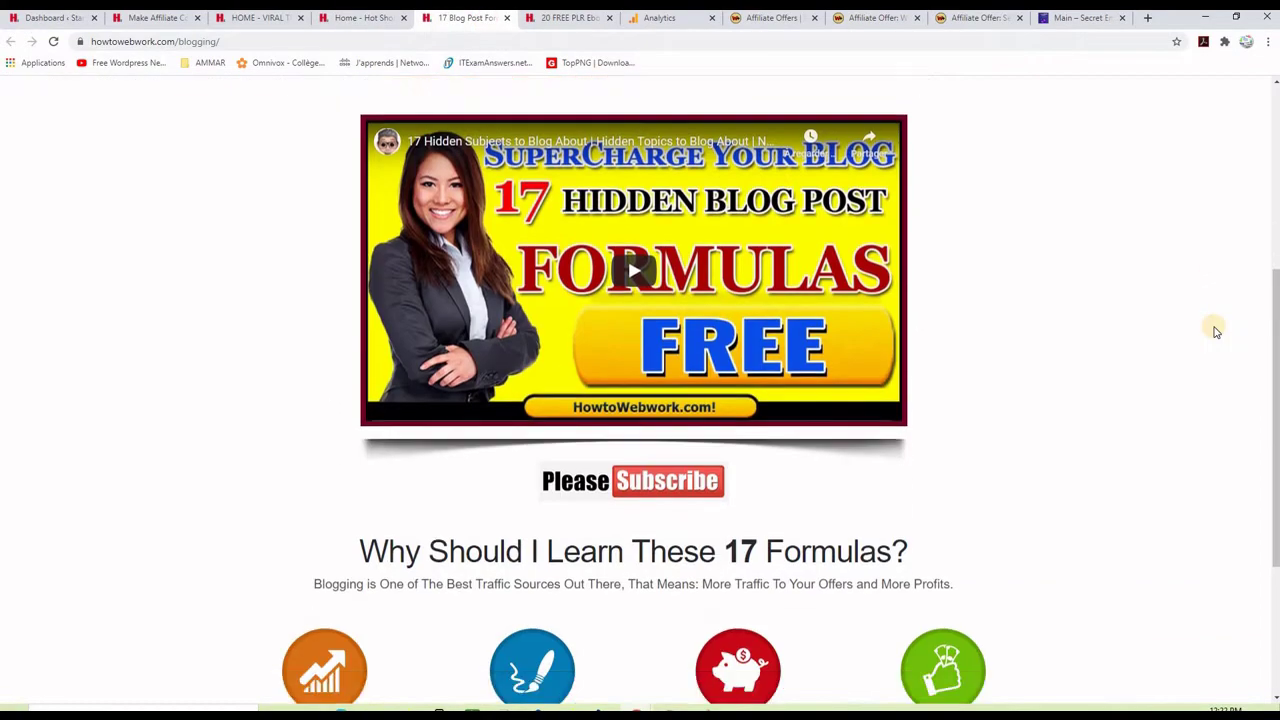
scroll(1214, 325, "up", 4)
left_click(563, 18)
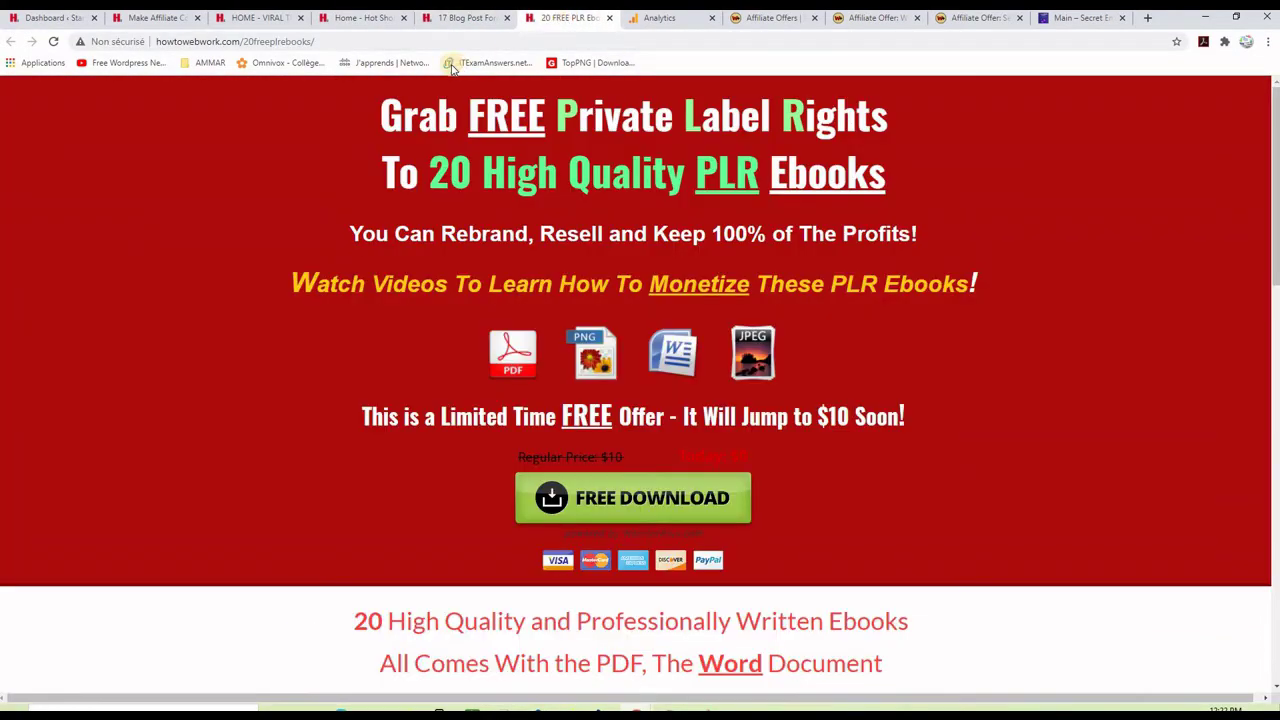
left_click(458, 18)
left_click(360, 18)
left_click(262, 18)
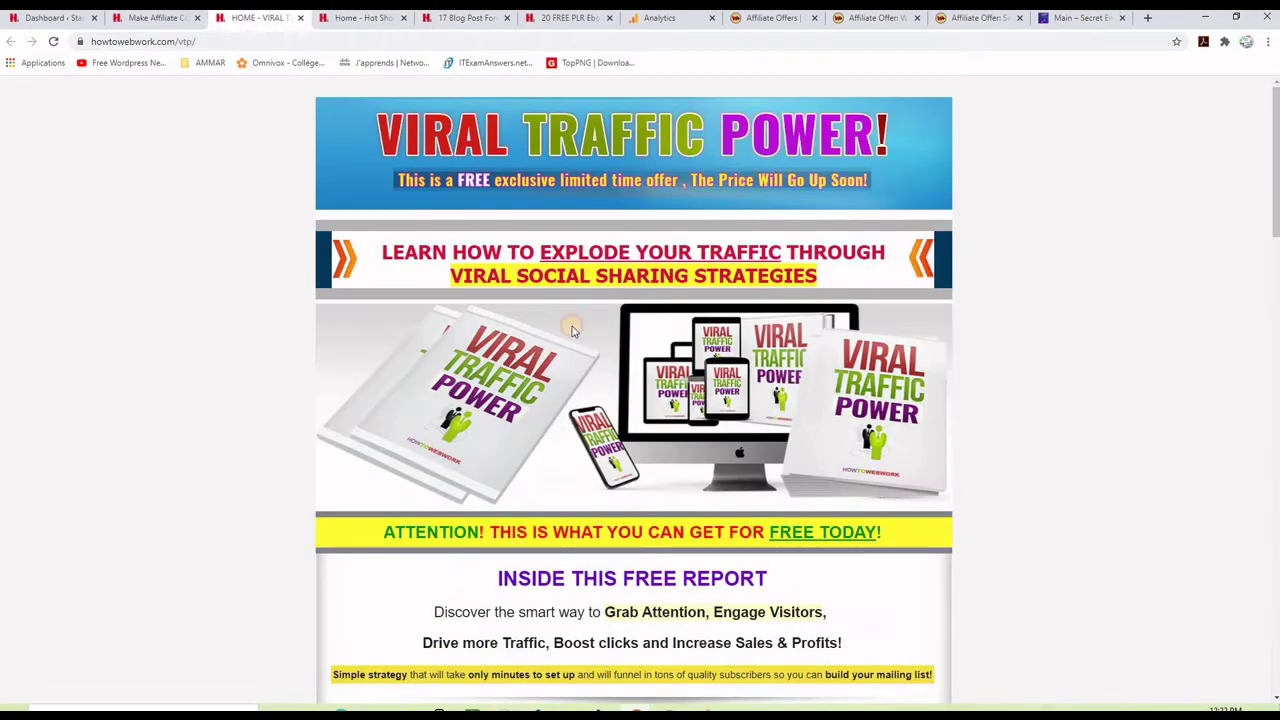
Switch to the Paint funnel diagram and brush red dollar signs near the thank you page, download page and email arrows leading to the offer.
left_click(704, 709)
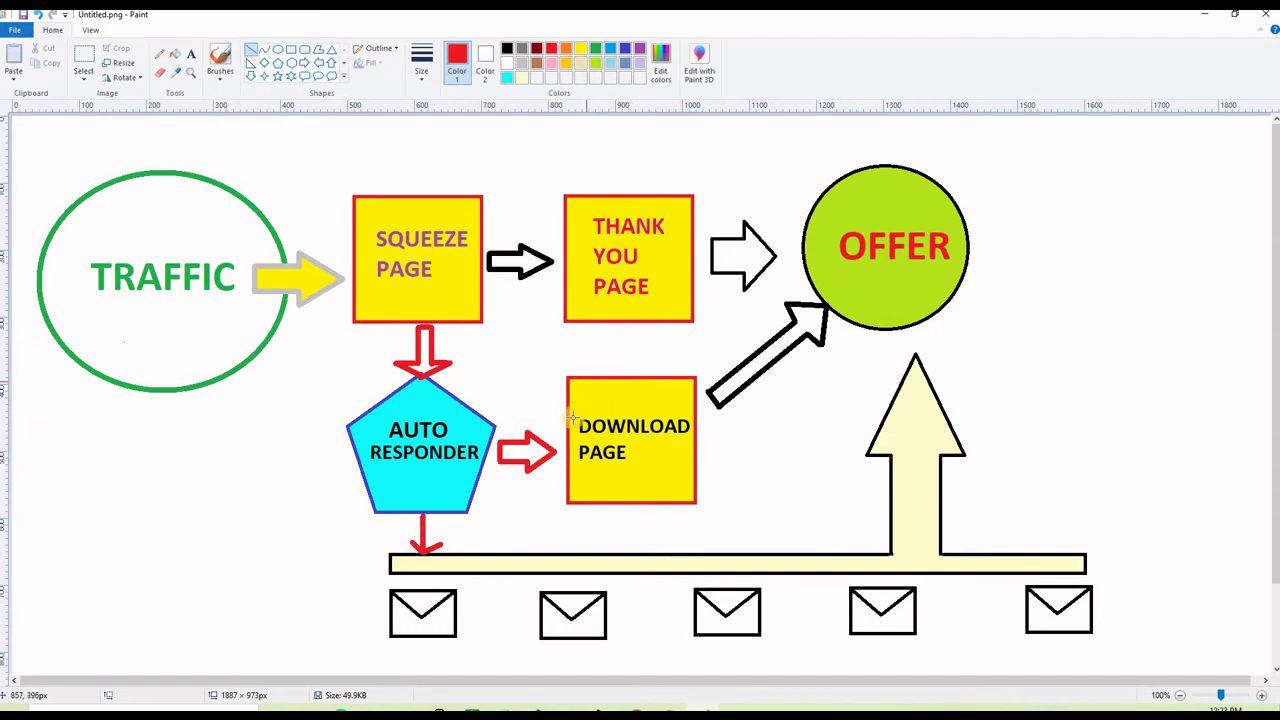
left_click_drag(740, 152, 755, 172)
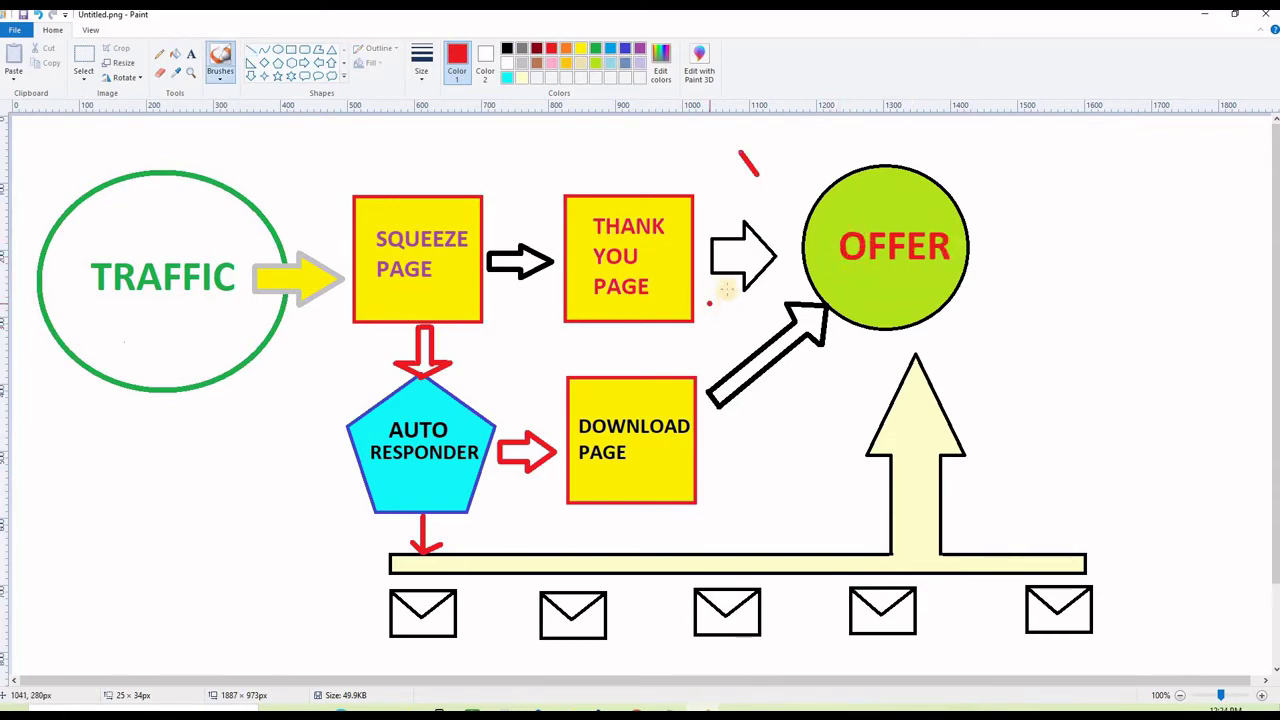
mouse_move(690, 153)
left_mouse_down()
mouse_move(680, 176)
mouse_move(692, 142)
mouse_move(695, 179)
left_mouse_up()
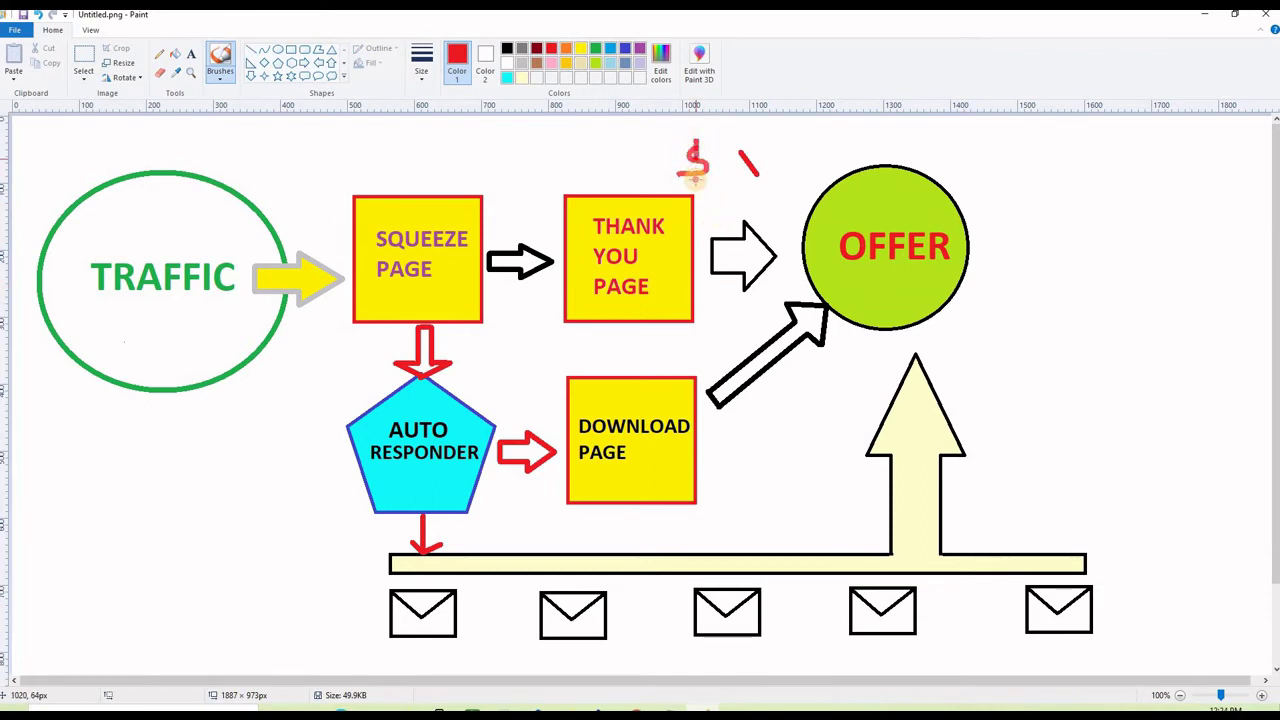
left_click(706, 342)
mouse_move(714, 350)
left_mouse_down()
mouse_move(700, 372)
mouse_move(708, 358)
mouse_move(712, 372)
left_mouse_up()
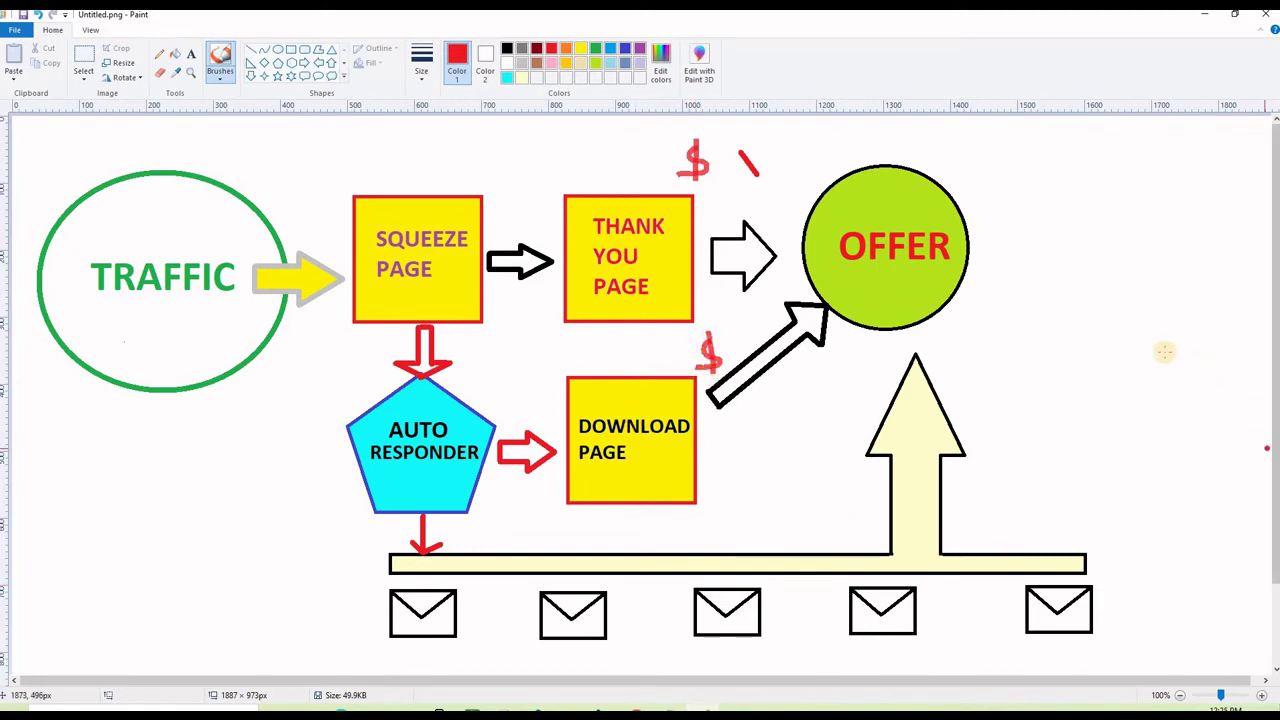
left_click(956, 242)
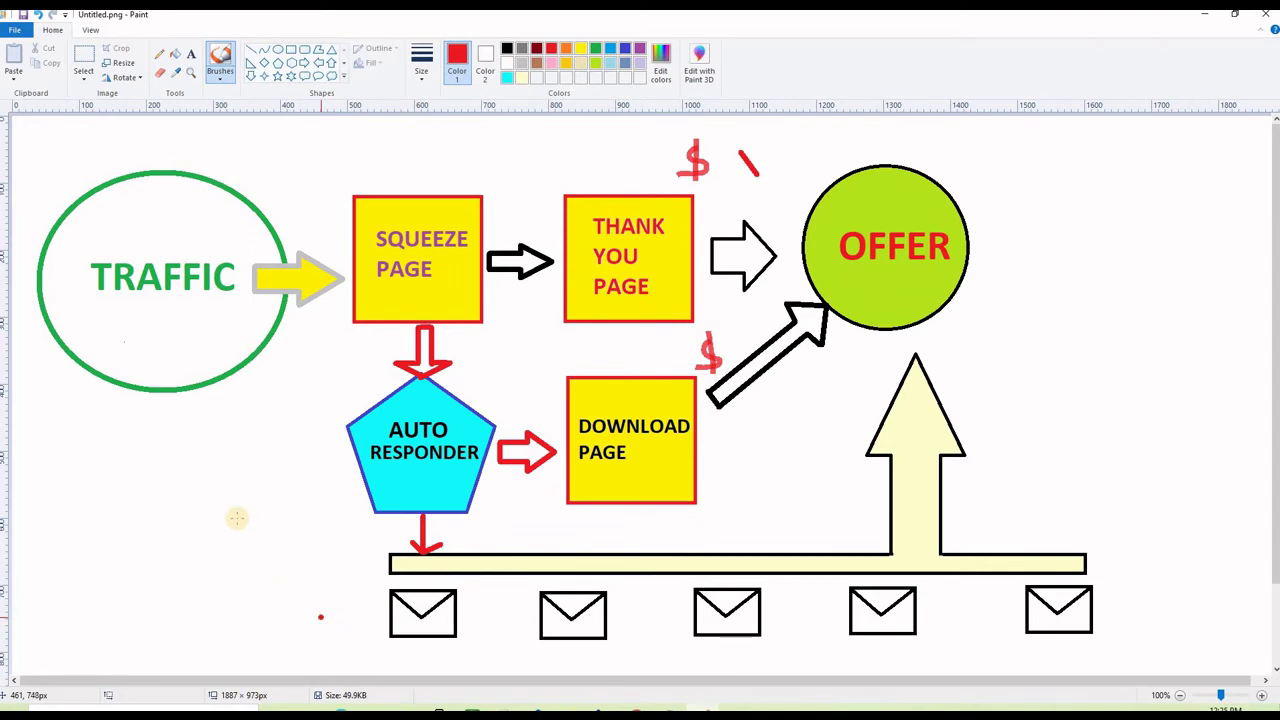
left_click(380, 562)
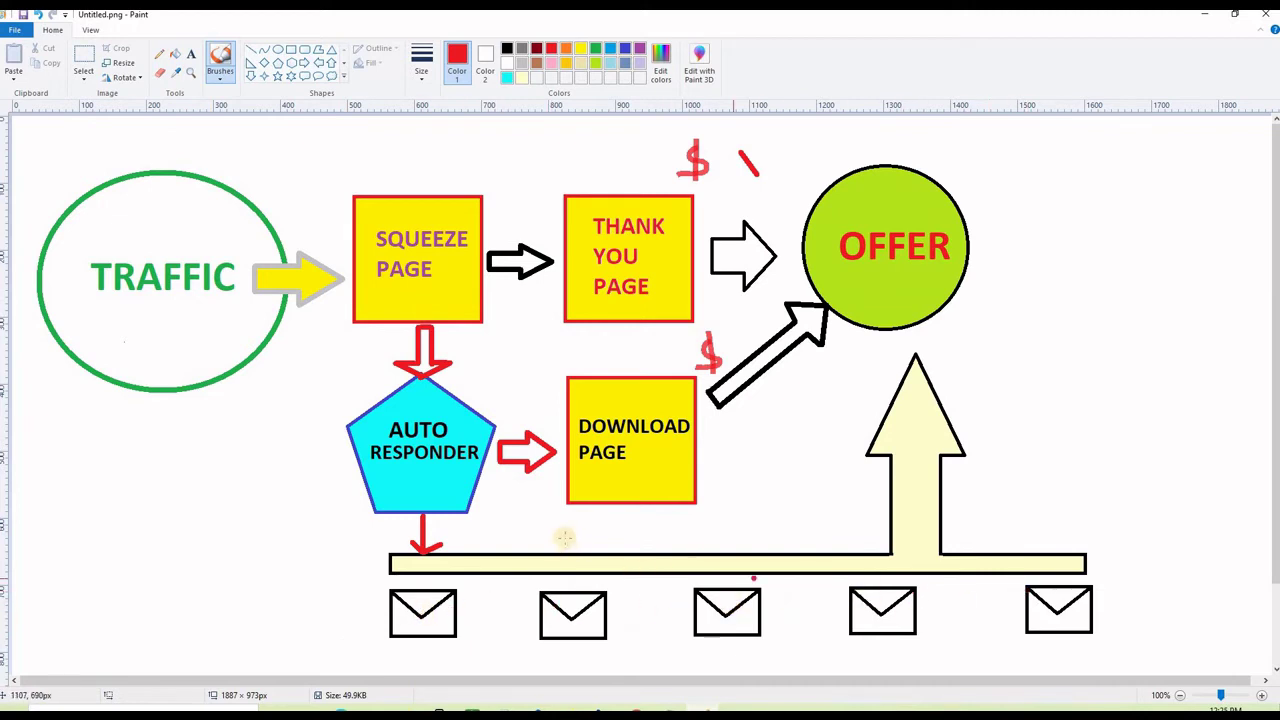
mouse_move(1025, 430)
left_mouse_down()
mouse_move(1051, 471)
mouse_move(956, 488)
mouse_move(1006, 429)
mouse_move(1052, 428)
mouse_move(1042, 503)
left_mouse_up()
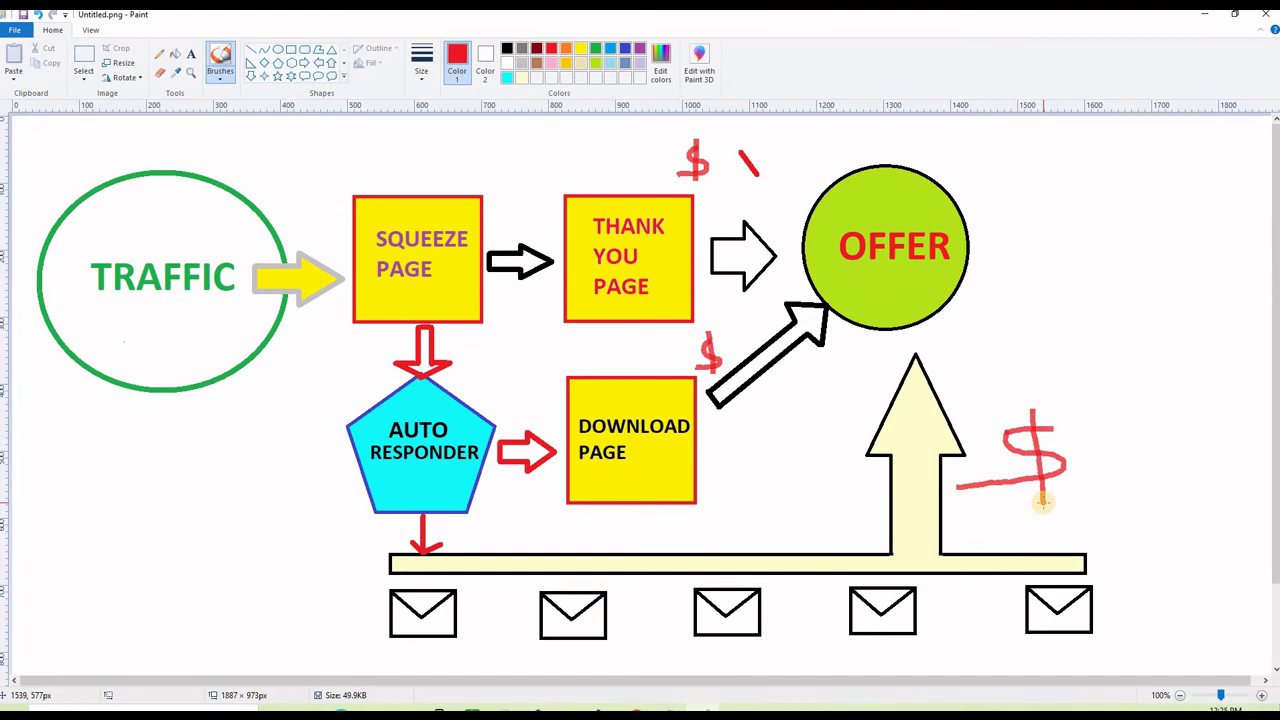
Draw a blue freehand loop around the squeeze page, thank you page, autoresponder and download page in the funnel diagram.
left_click(611, 48)
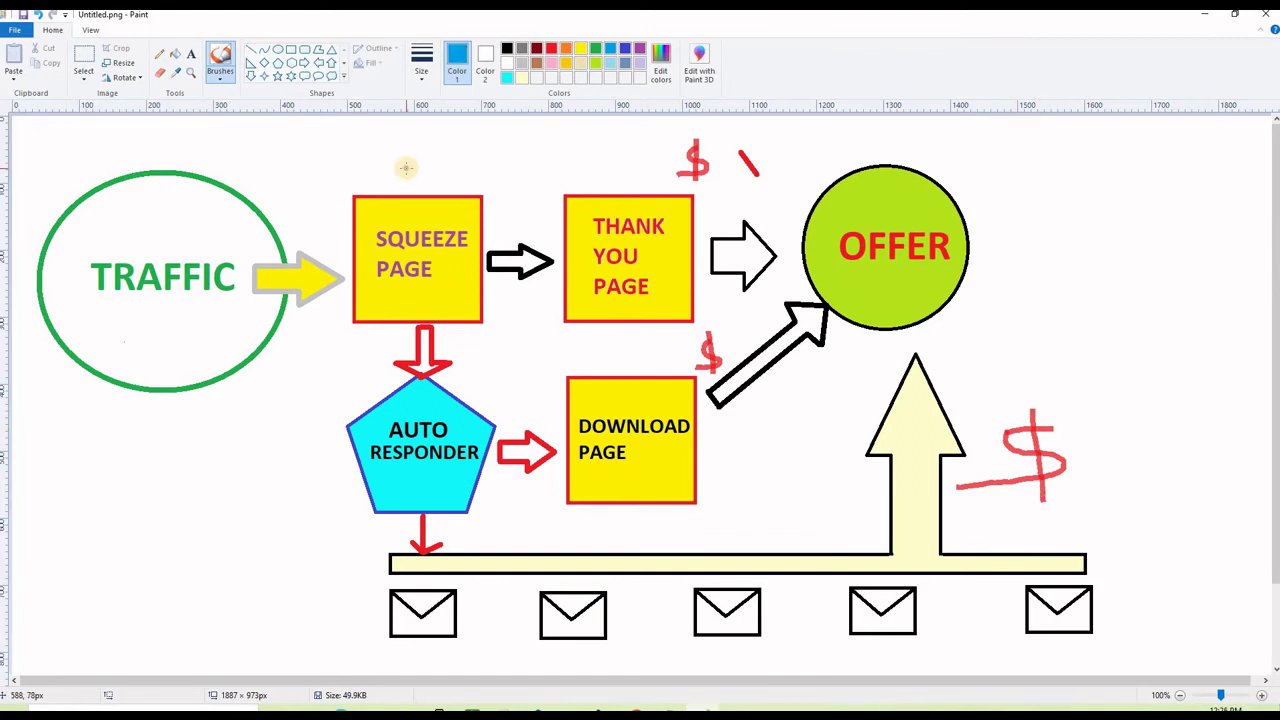
left_click(461, 159)
mouse_move(510, 157)
left_mouse_down()
mouse_move(371, 172)
mouse_move(333, 348)
left_mouse_up()
mouse_move(320, 446)
left_mouse_down()
mouse_move(480, 523)
mouse_move(717, 511)
mouse_move(732, 303)
mouse_move(690, 187)
mouse_move(502, 157)
left_mouse_up()
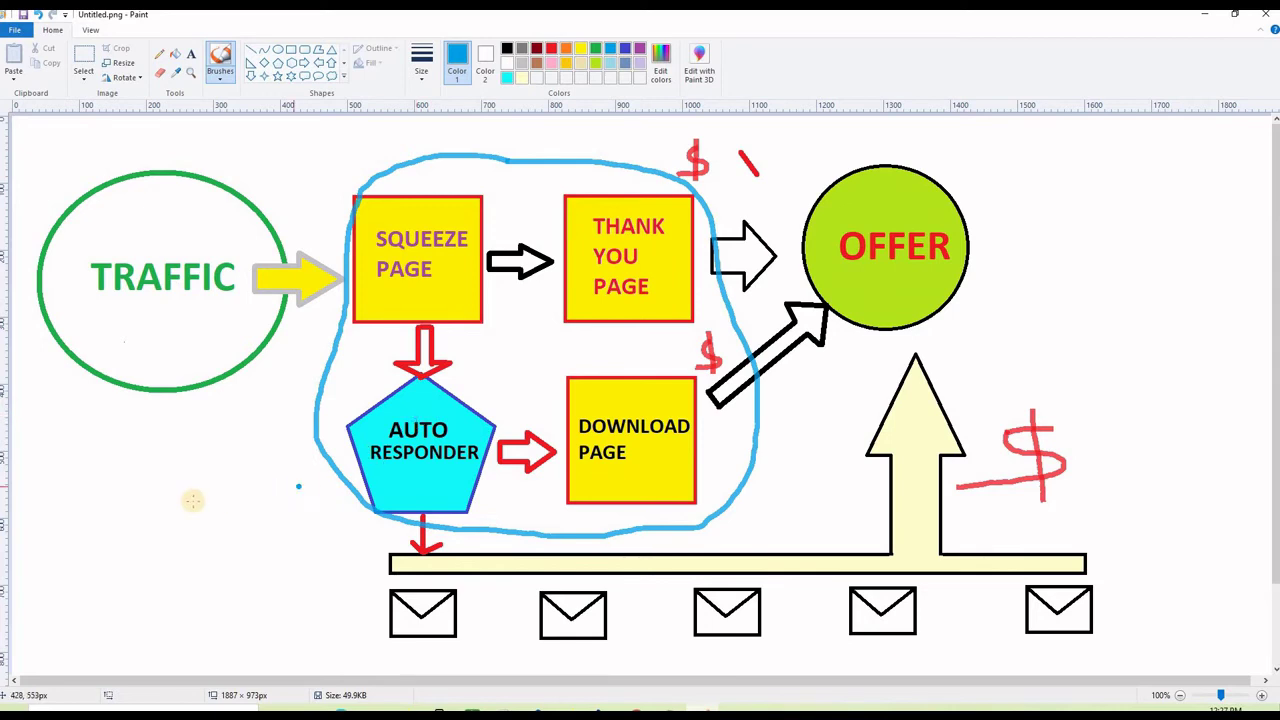
mouse_move(183, 503)
left_mouse_down()
mouse_move(221, 530)
mouse_move(239, 513)
mouse_move(353, 506)
mouse_move(340, 514)
left_mouse_up()
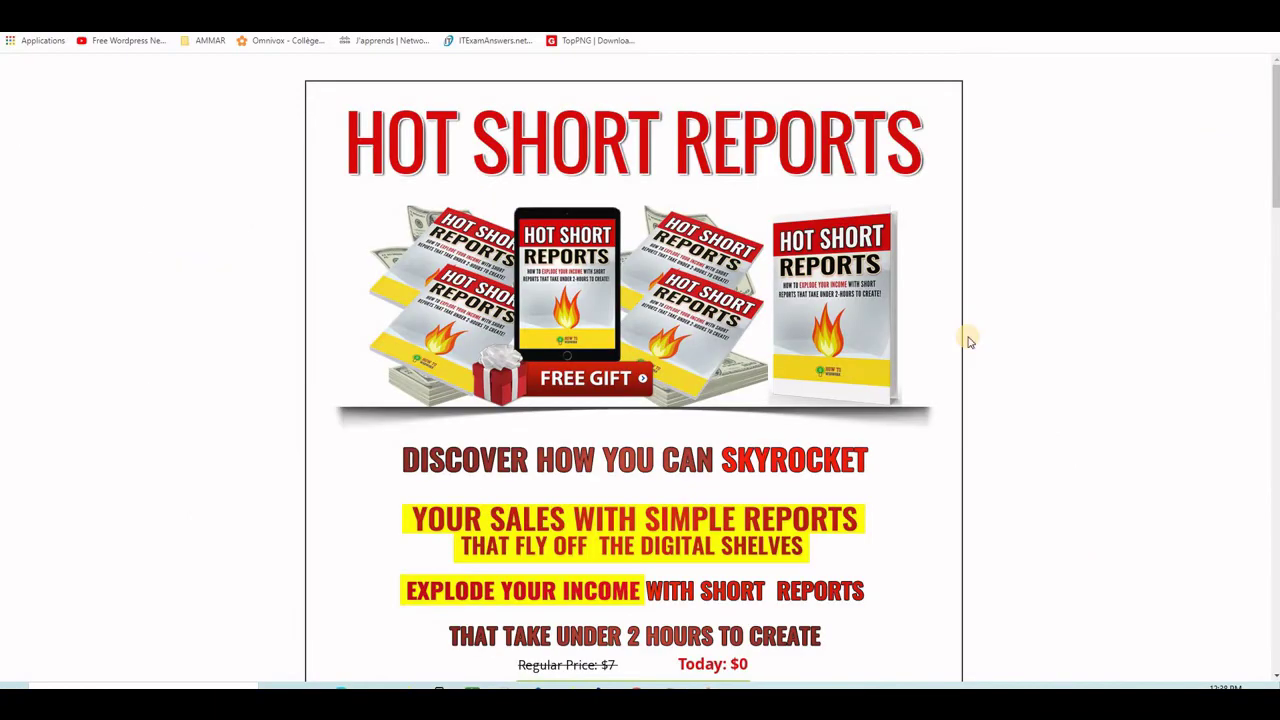
Examine the Hot Short Reports squeeze page, from its headline and free price down to the free download offer.
scroll(968, 341, "down", 2)
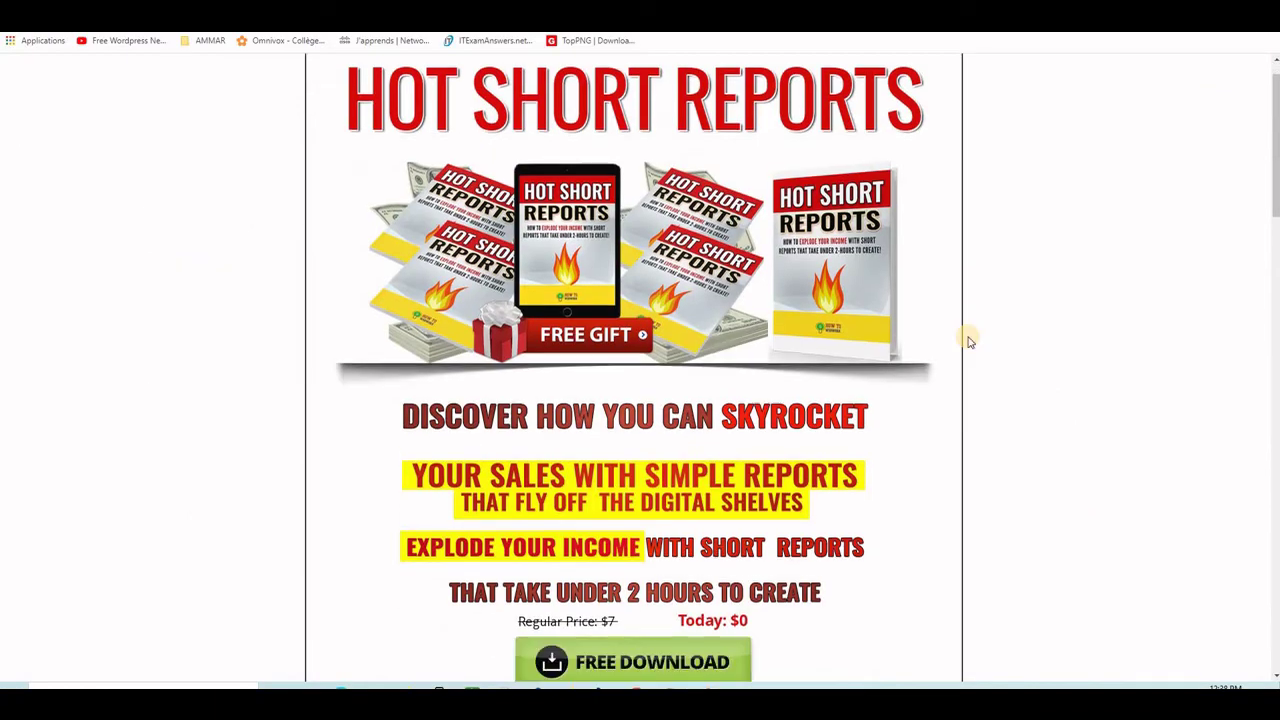
scroll(968, 341, "up", 1)
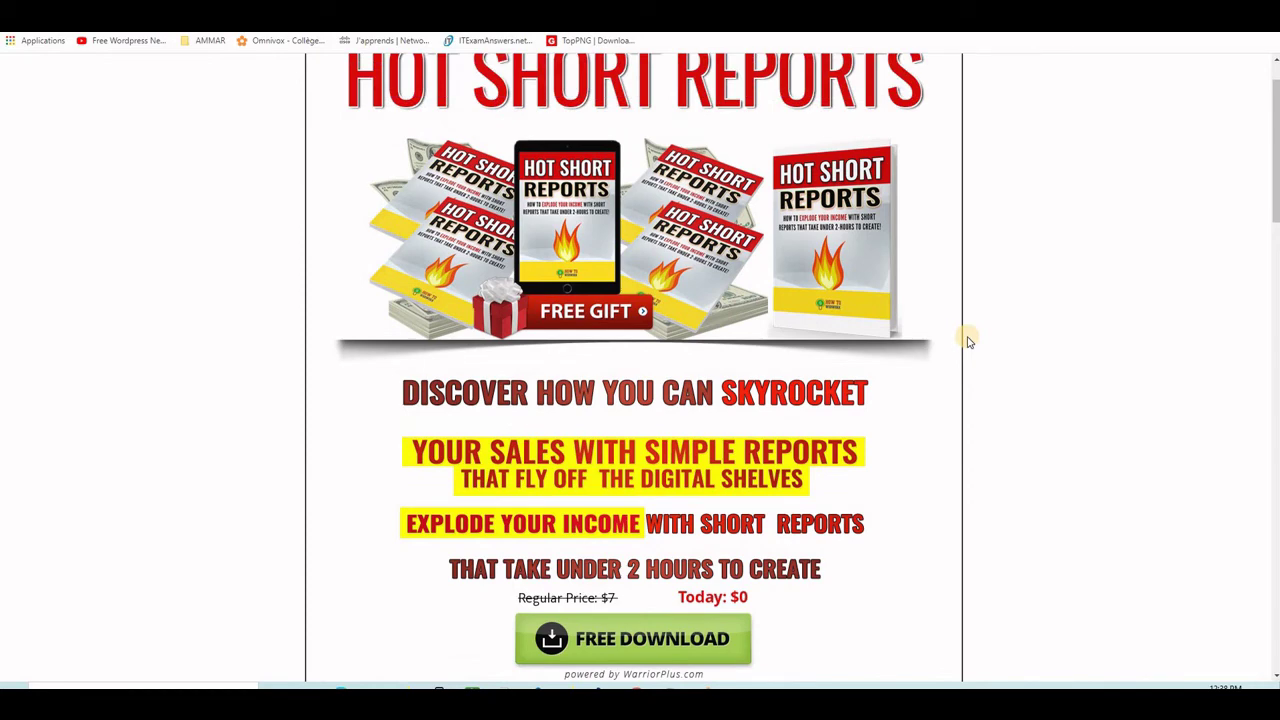
scroll(968, 341, "down", 1)
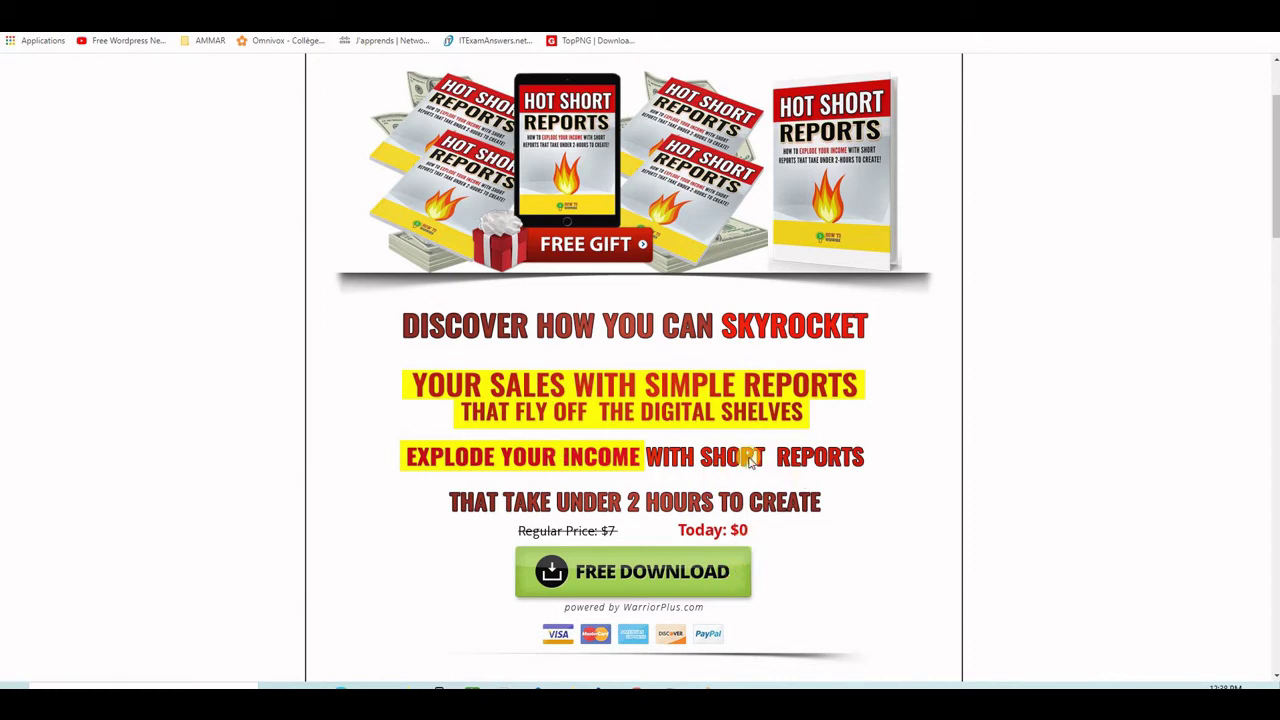
scroll(838, 433, "up", 2)
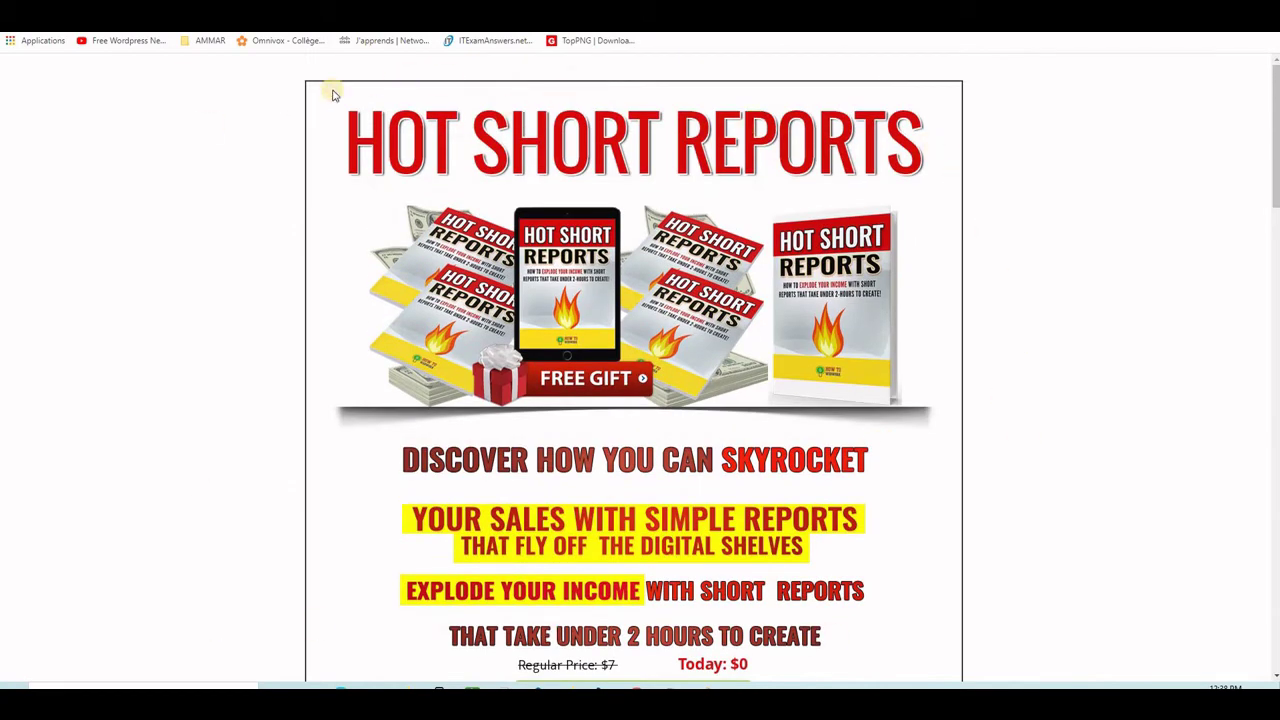
scroll(955, 511, "down", 2)
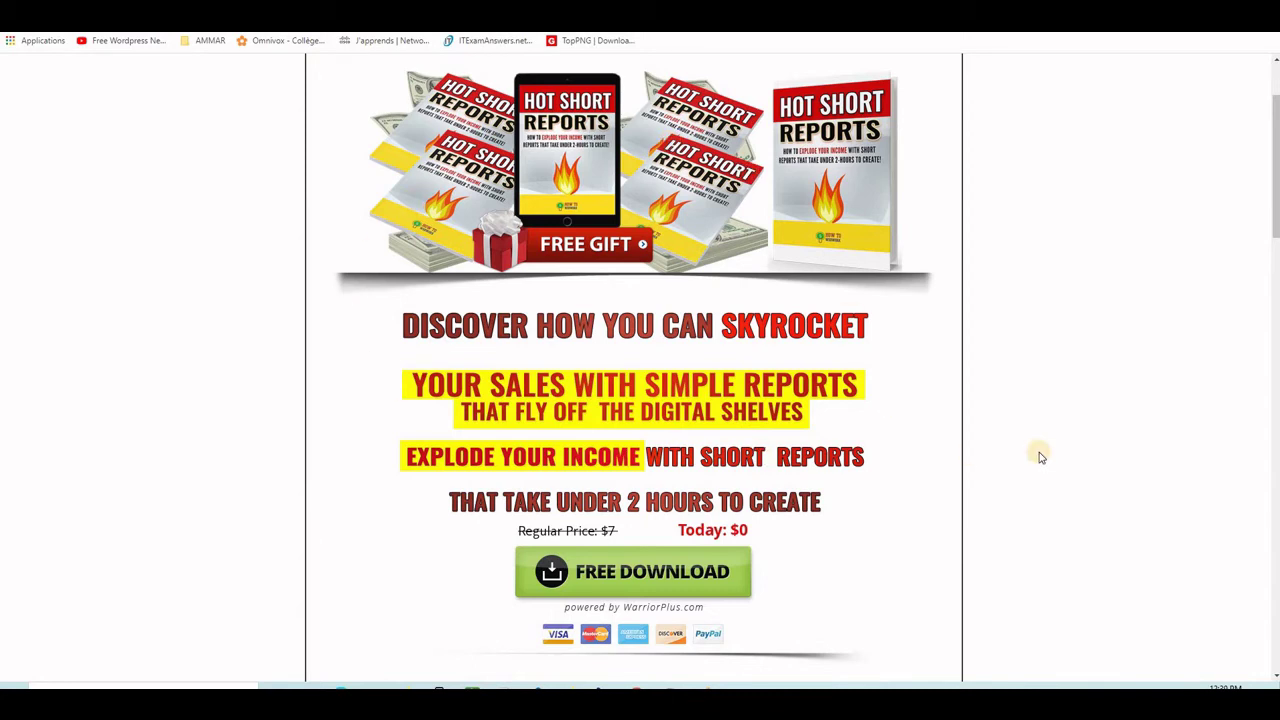
scroll(1028, 451, "down", 1)
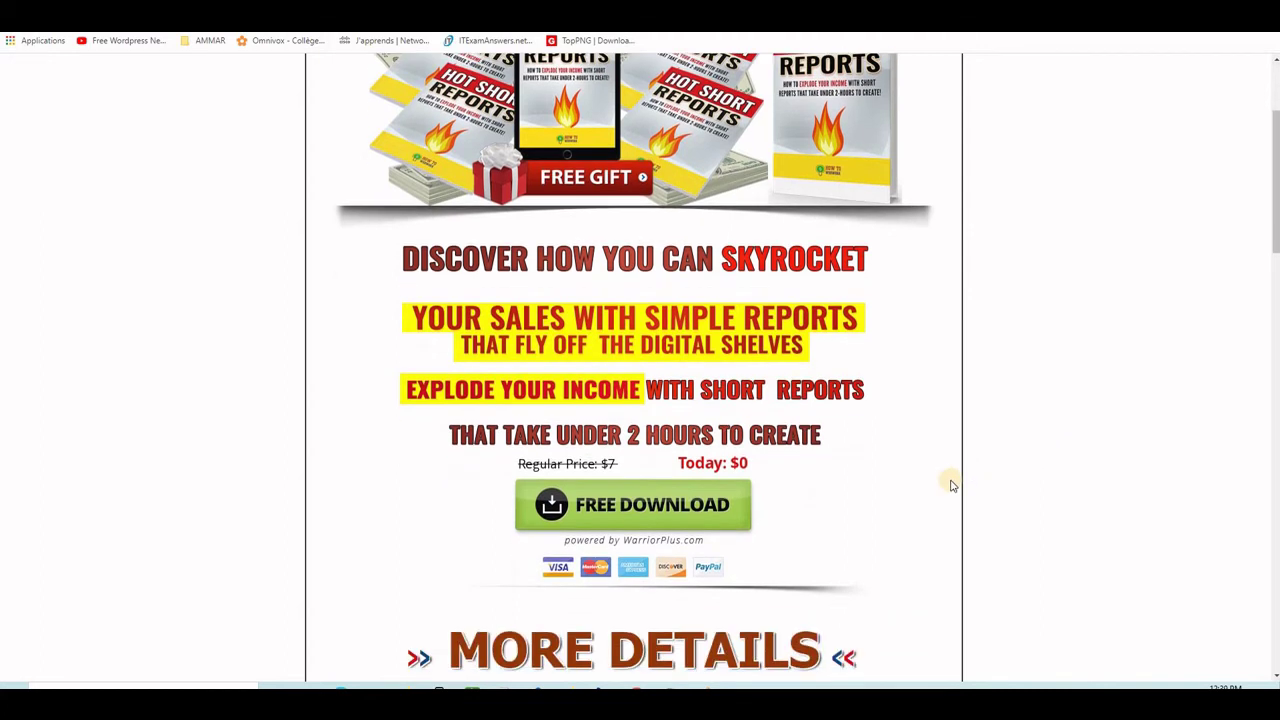
left_click(643, 500)
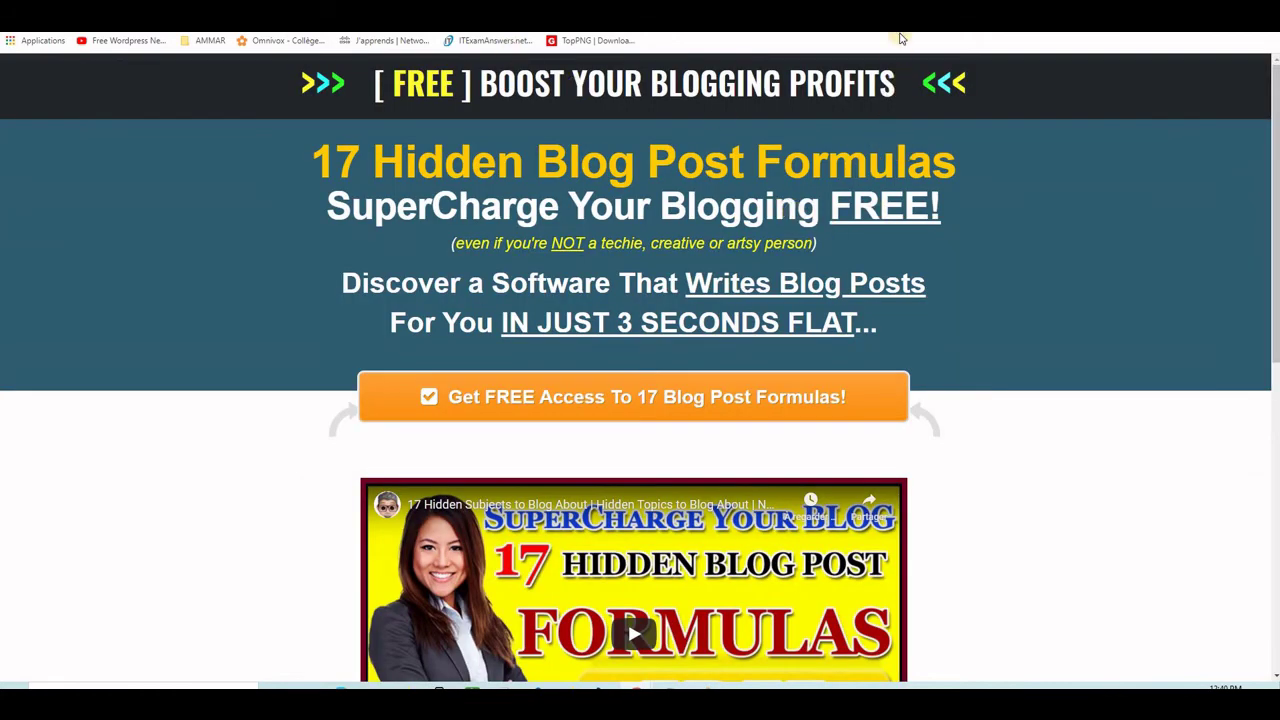
Open the sales page of the WP 1-Click Blog Post offer and read through its pitch, demo video and cloud edition section.
key("ctrl+Tab")
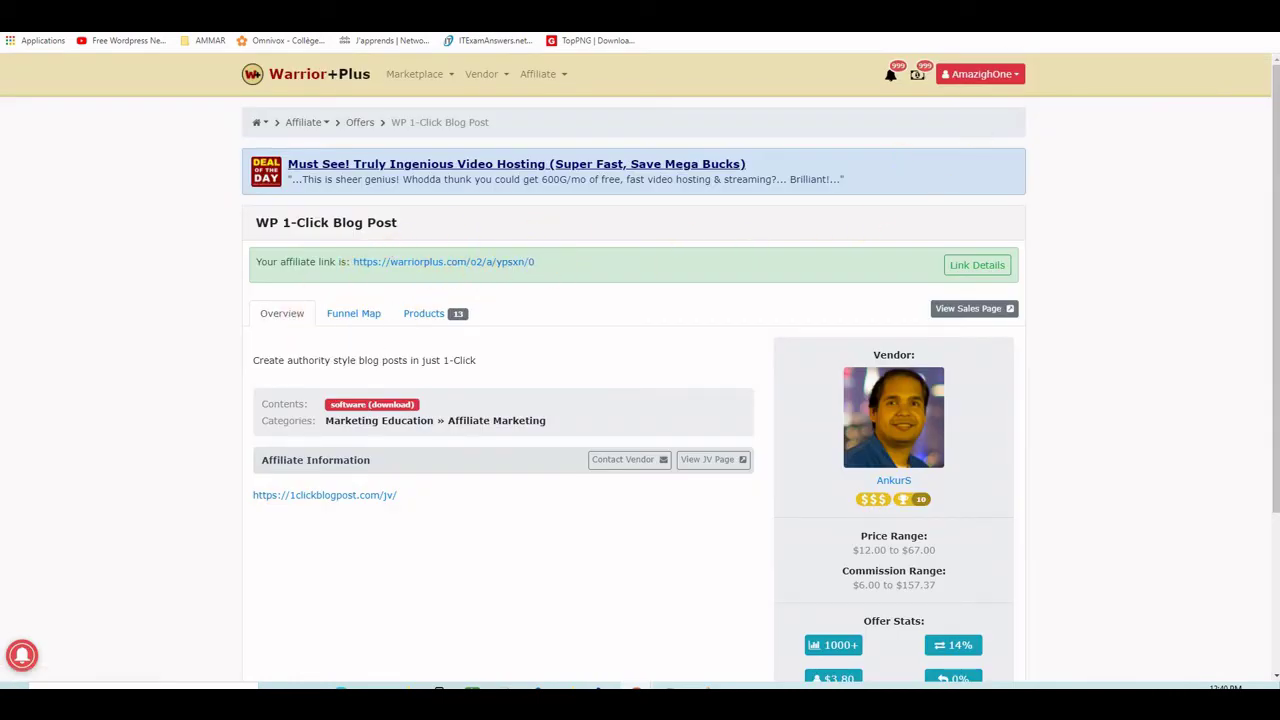
left_click(962, 309)
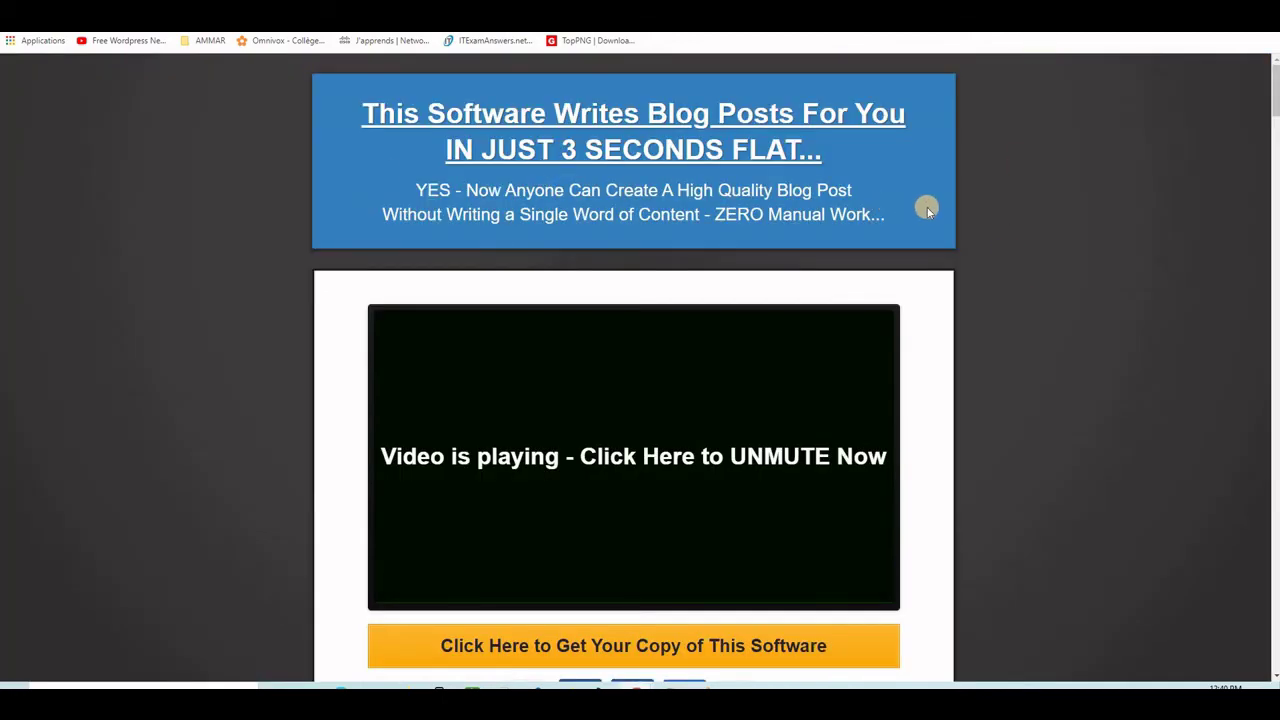
scroll(982, 250, "down", 2)
scroll(982, 249, "up", 2)
scroll(982, 249, "down", 2)
scroll(982, 259, "down", 3)
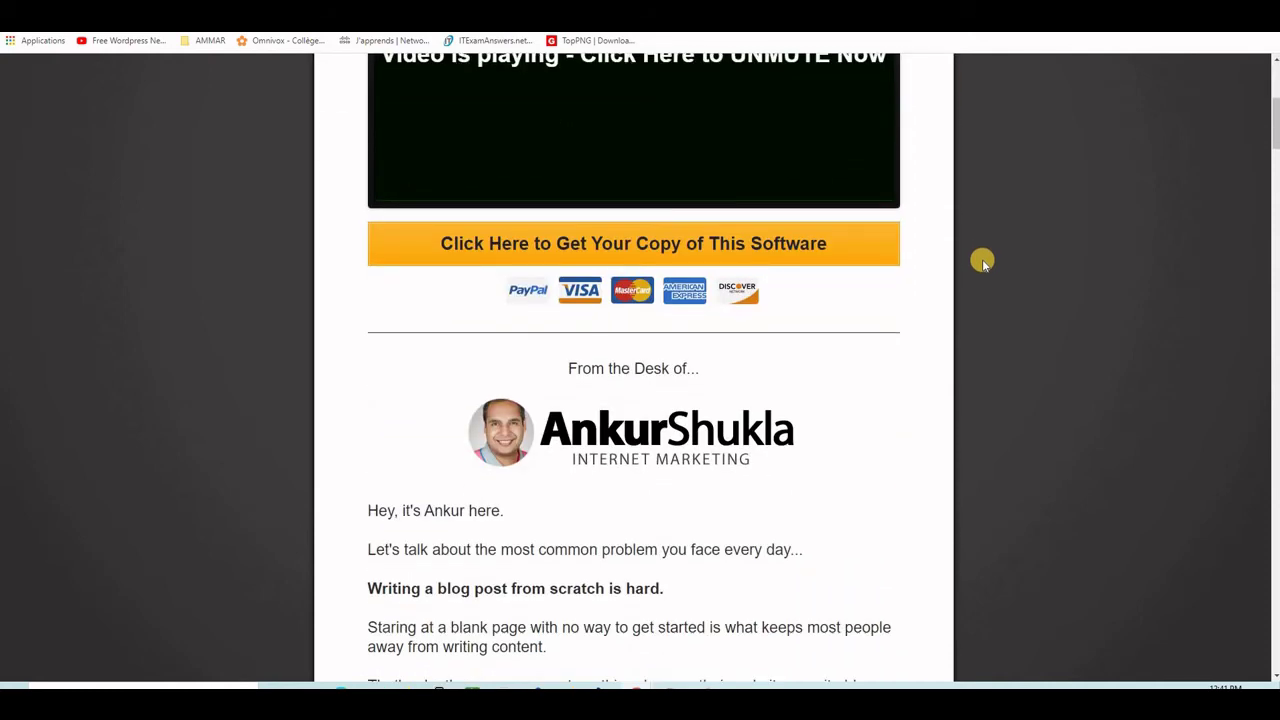
scroll(930, 318, "down", 5)
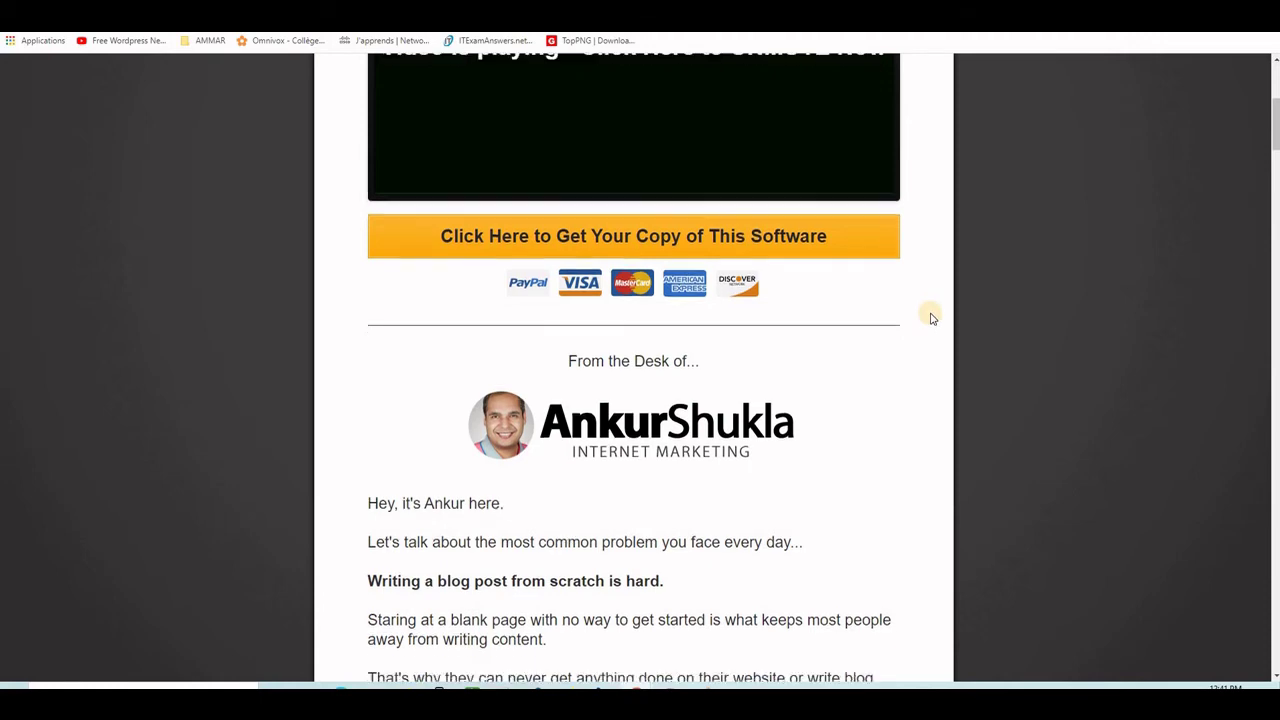
scroll(930, 318, "down", 4)
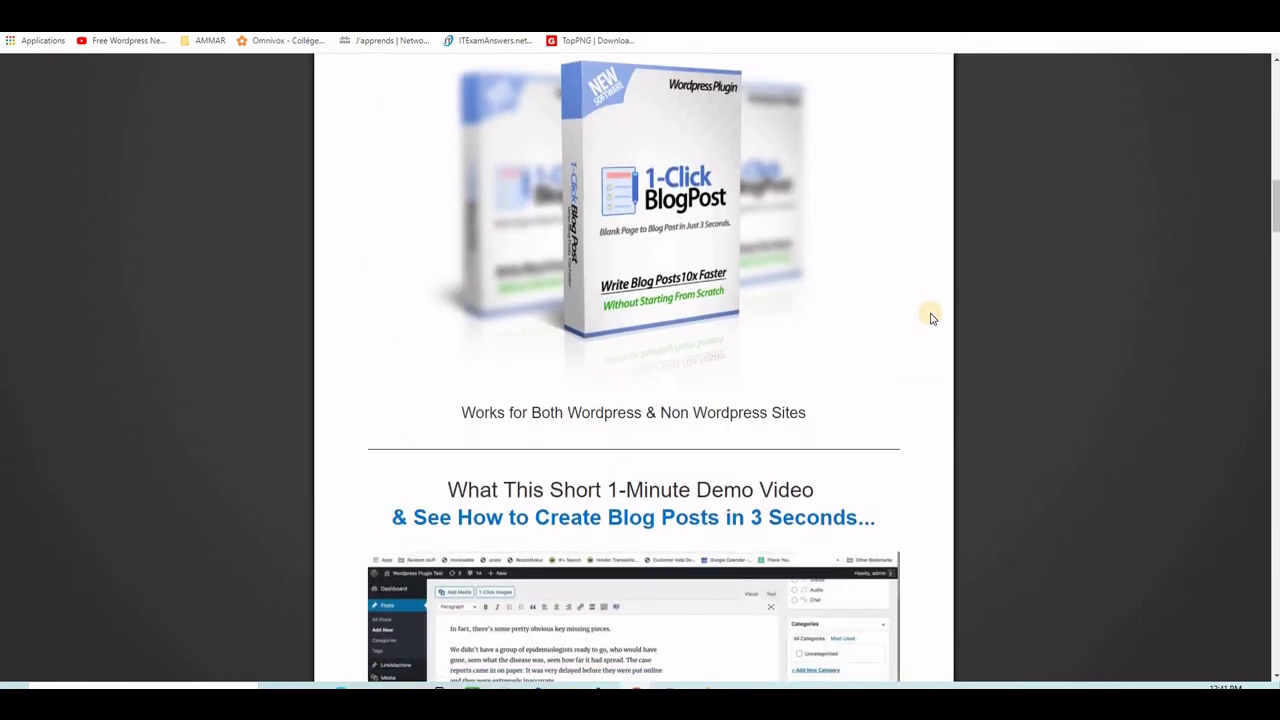
scroll(930, 318, "down", 2)
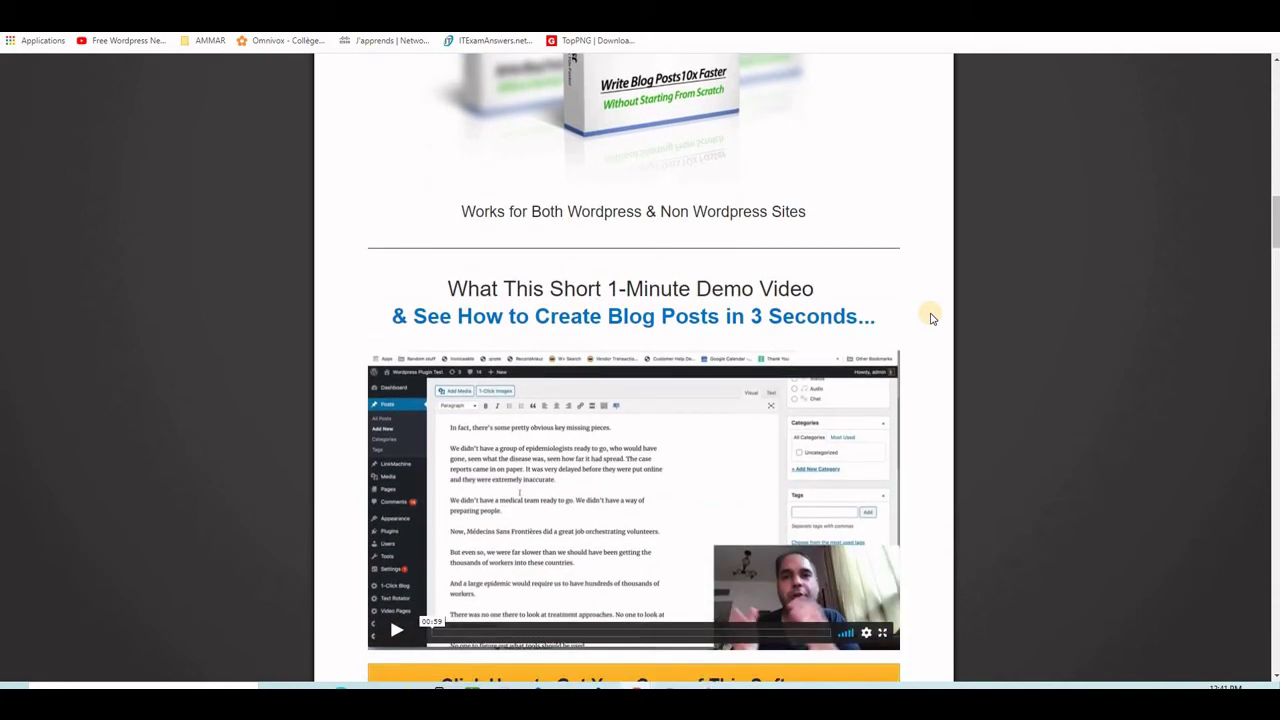
scroll(930, 340, "down", 2)
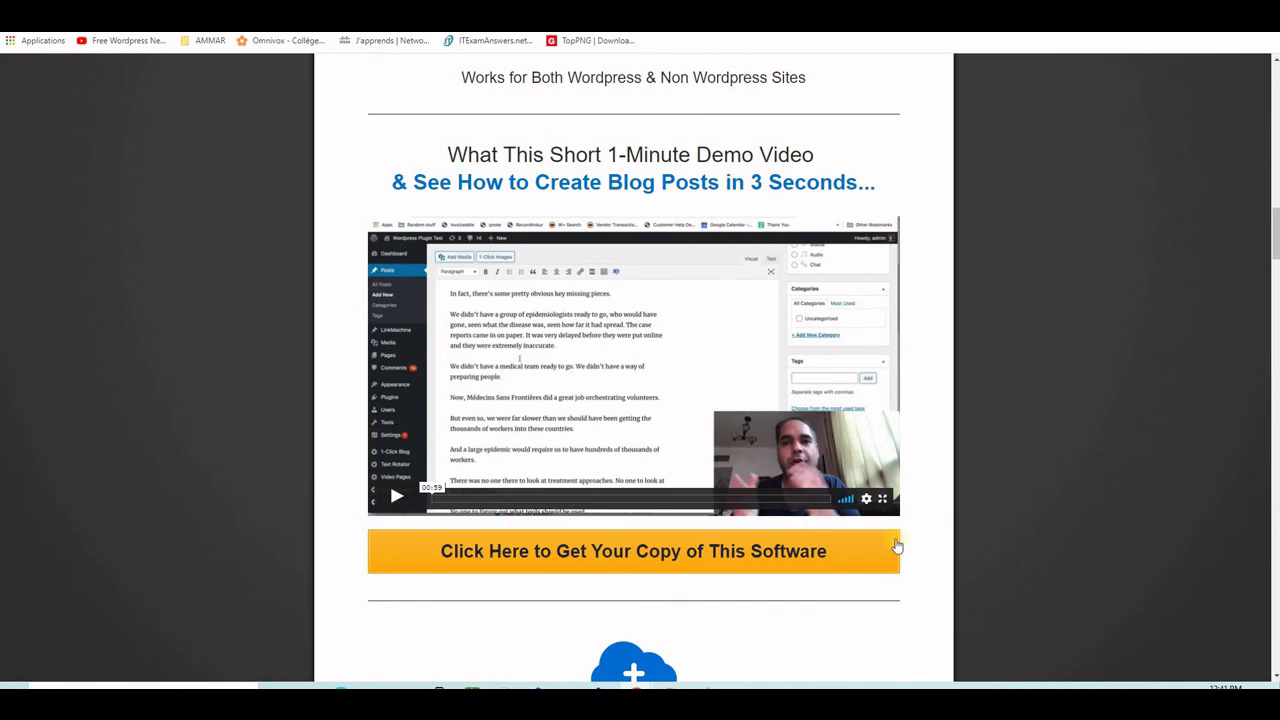
scroll(997, 406, "down", 3)
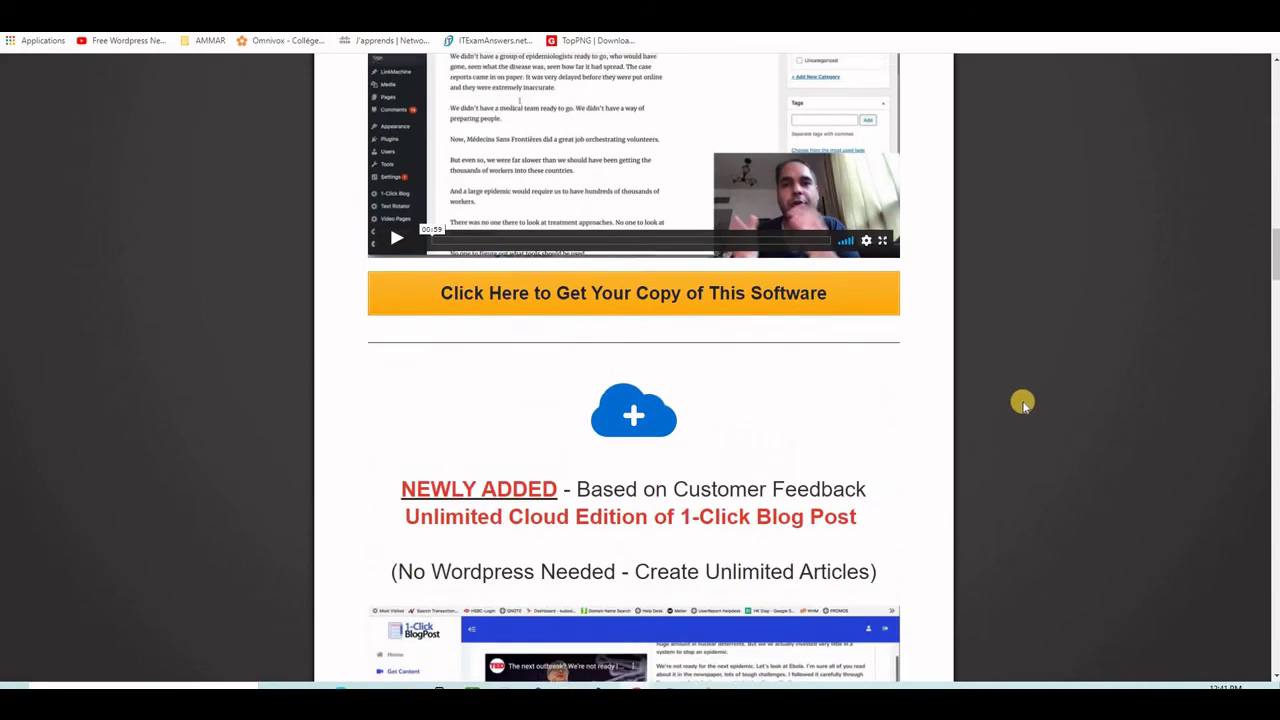
Return to the free blogging squeeze page and highlight its headline "17 Hidden Blog Post Formulas".
scroll(1020, 400, "up", 7)
scroll(1054, 380, "up", 9)
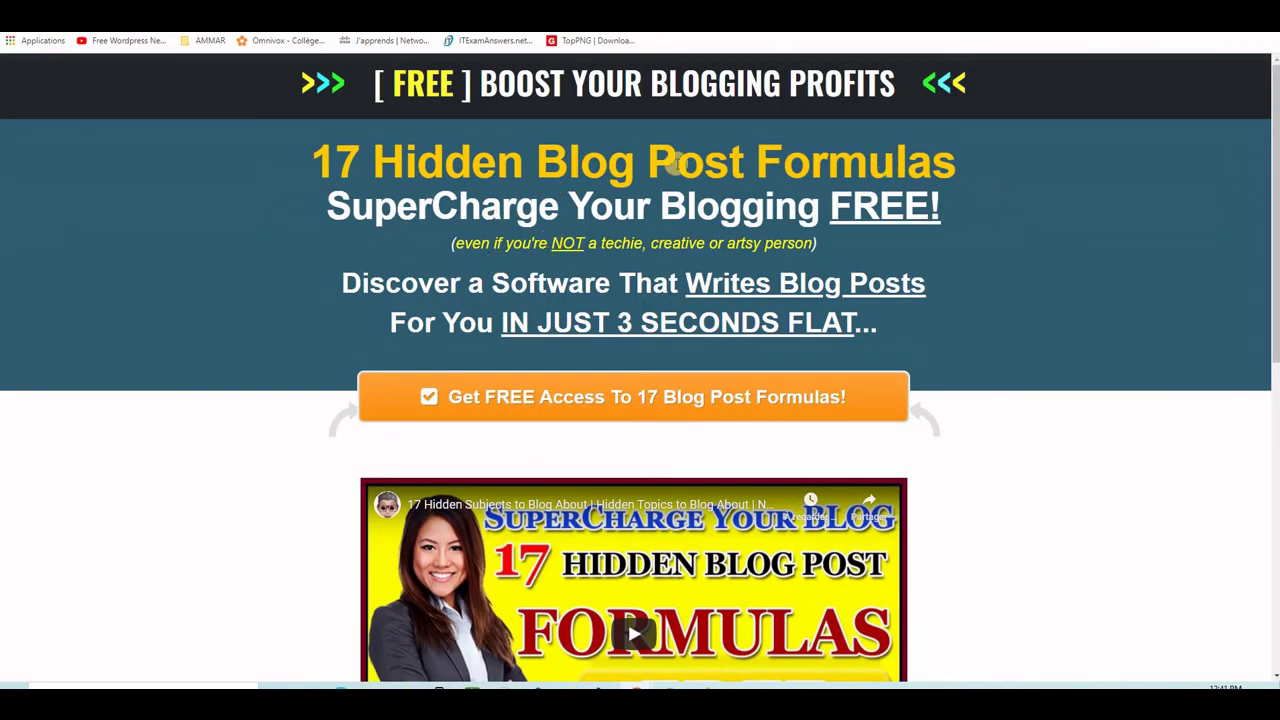
left_click_drag(316, 160, 958, 162)
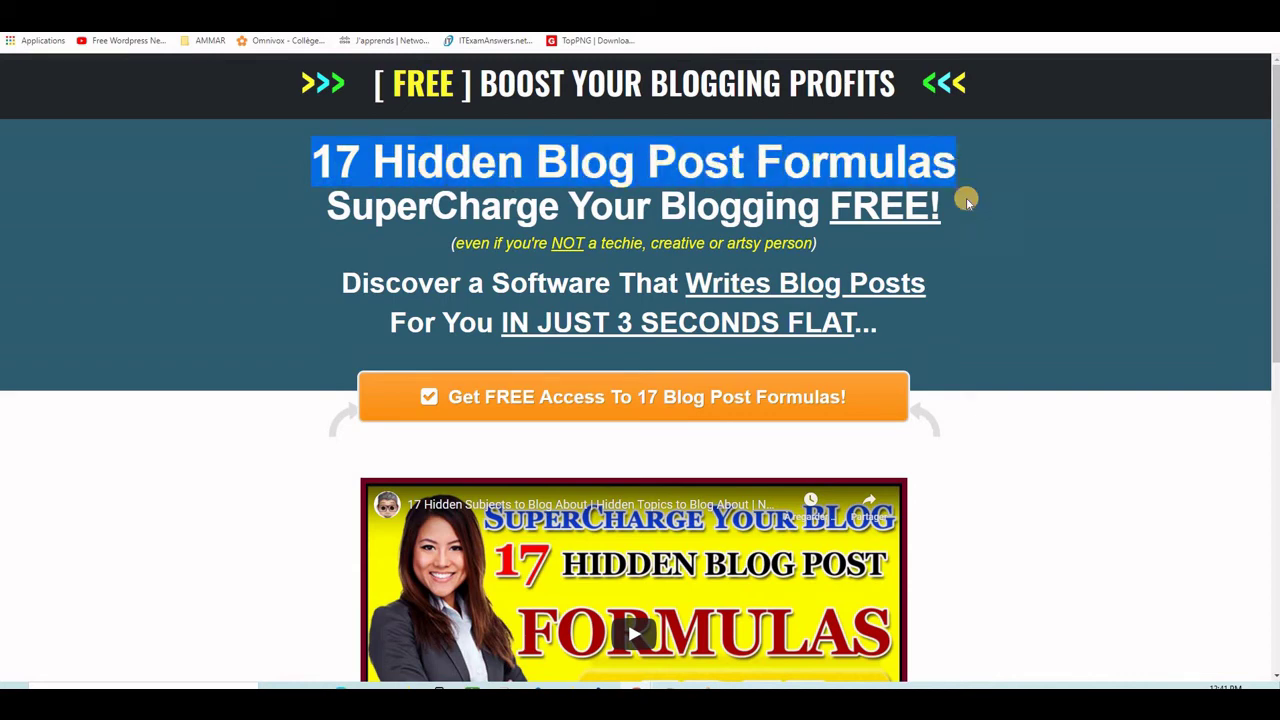